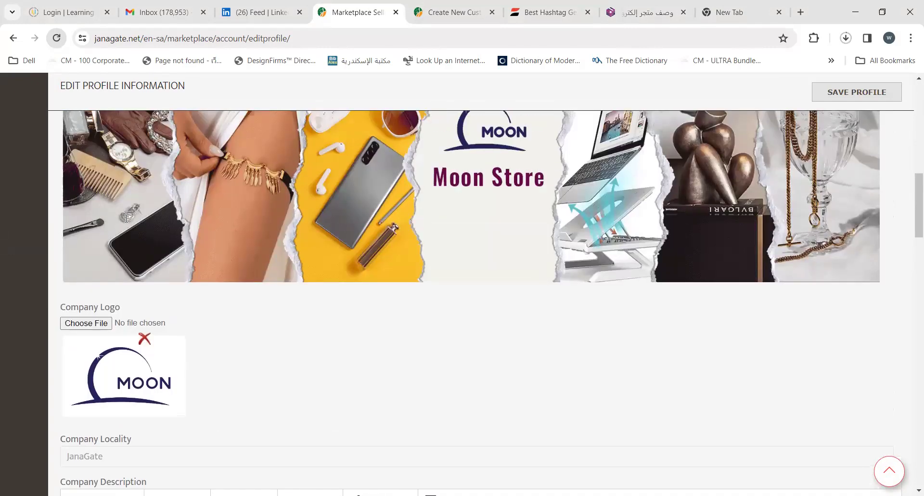
Begin the company description with "متجر تيا للعطور و مستحضرات التجميل ماركات عالمية أصلية".
scroll(127, 218, "up", 10)
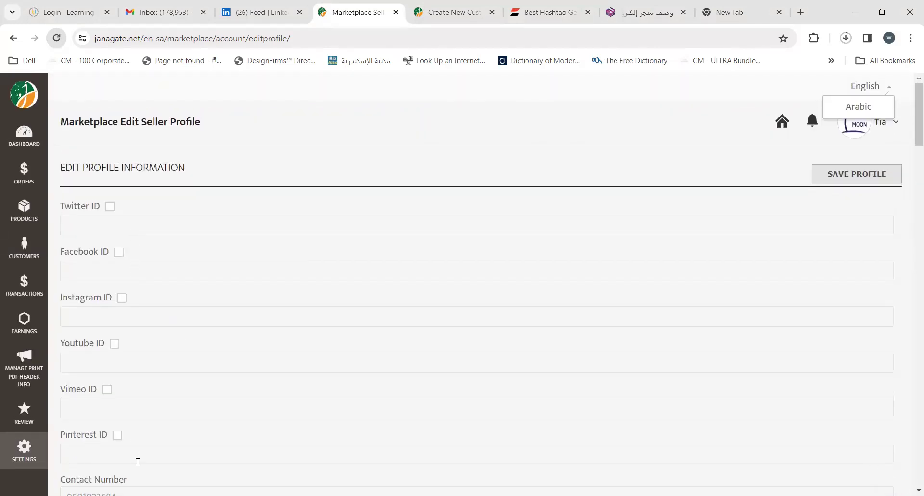
scroll(138, 462, "down", 5)
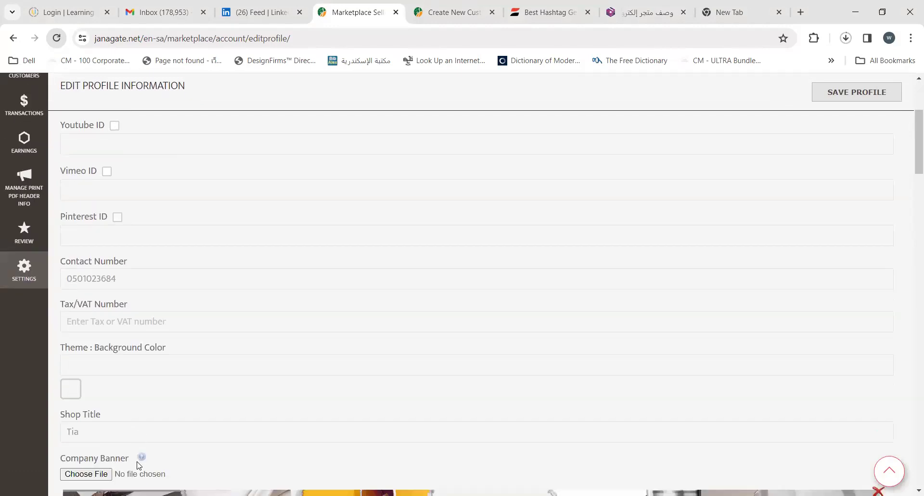
scroll(137, 464, "down", 3)
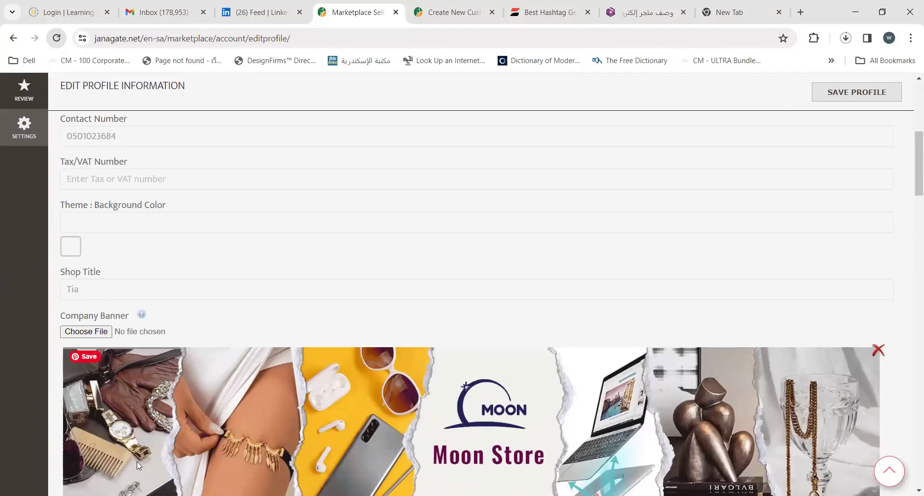
scroll(137, 461, "down", 5)
scroll(138, 464, "down", 8)
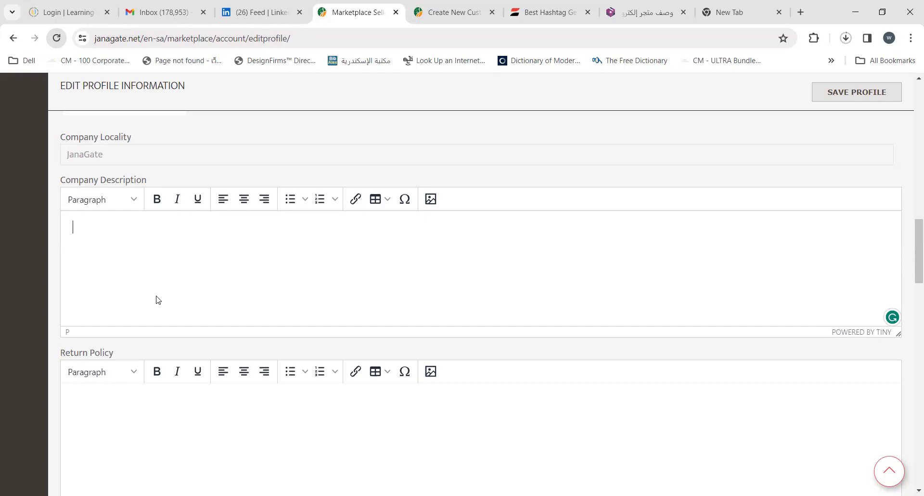
type("متجر تيا للعطور و مستح")
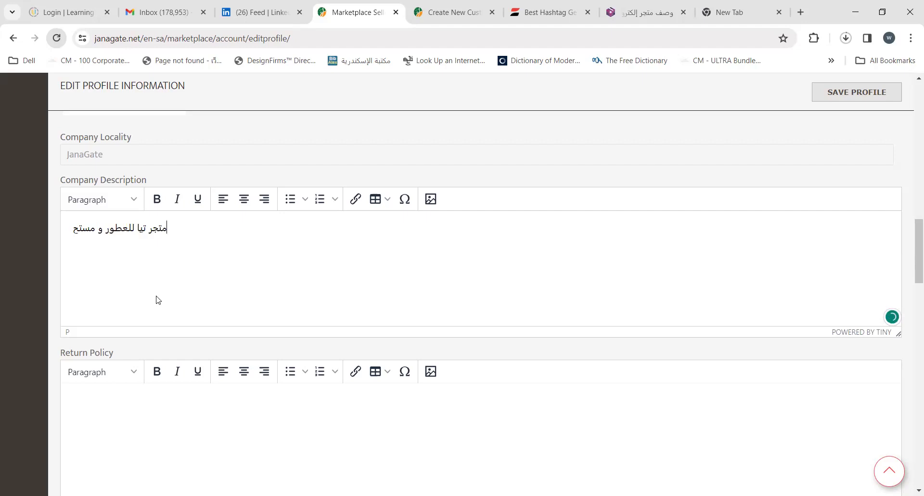
type("ضرات التجم")
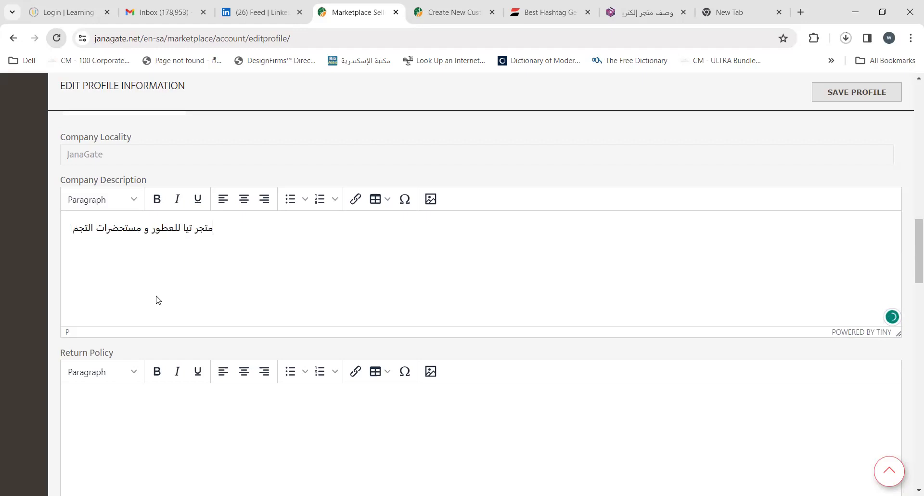
type("يل ")
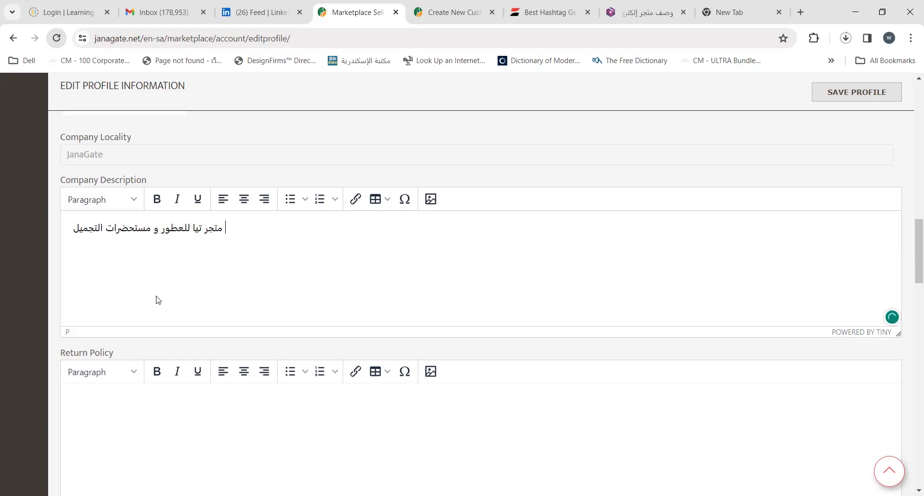
type("ما")
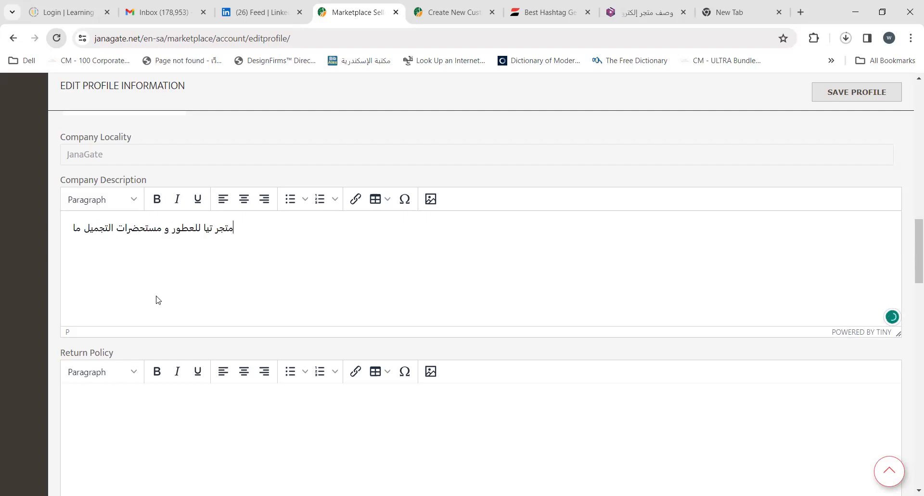
type("ركات")
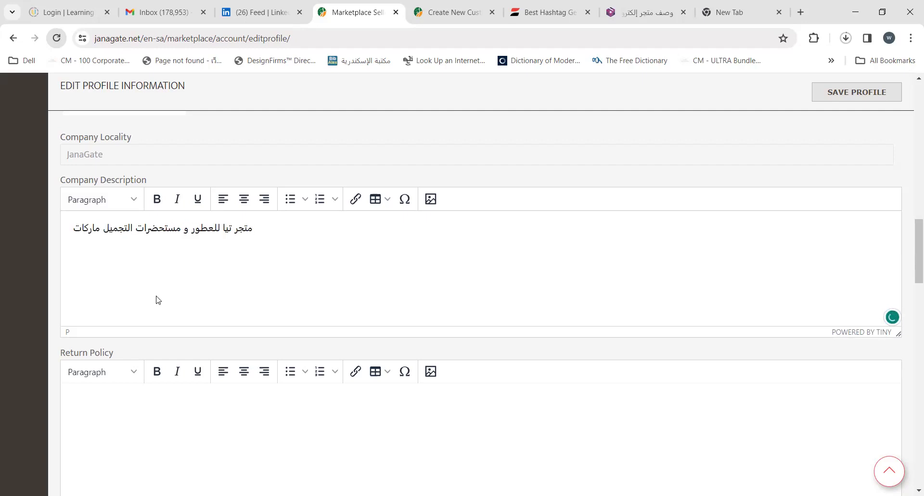
type(" عالم")
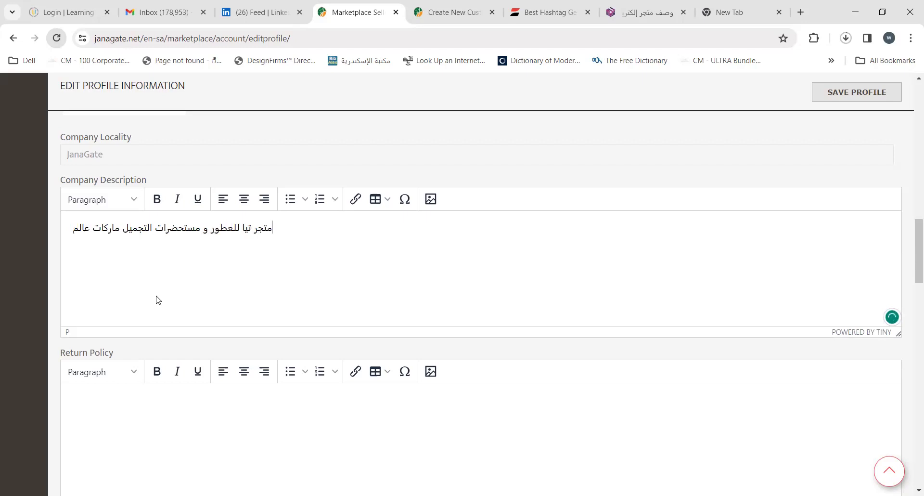
type("ية")
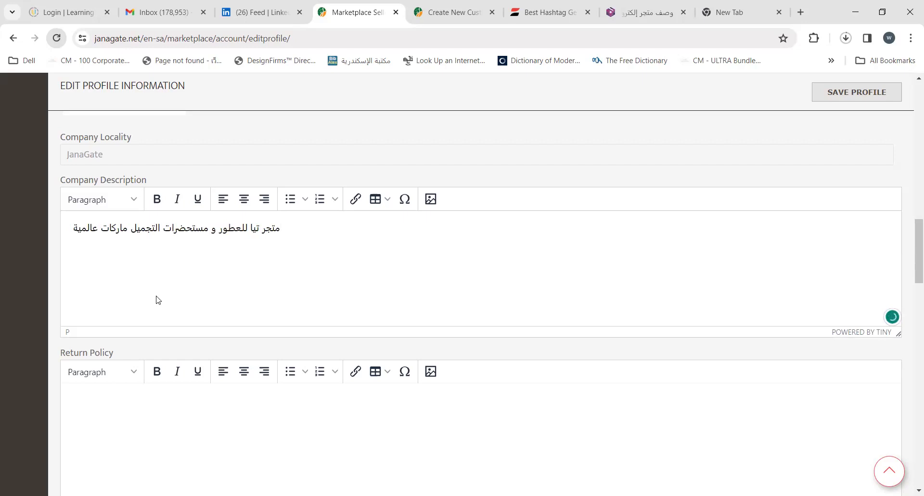
type(" أصلية ")
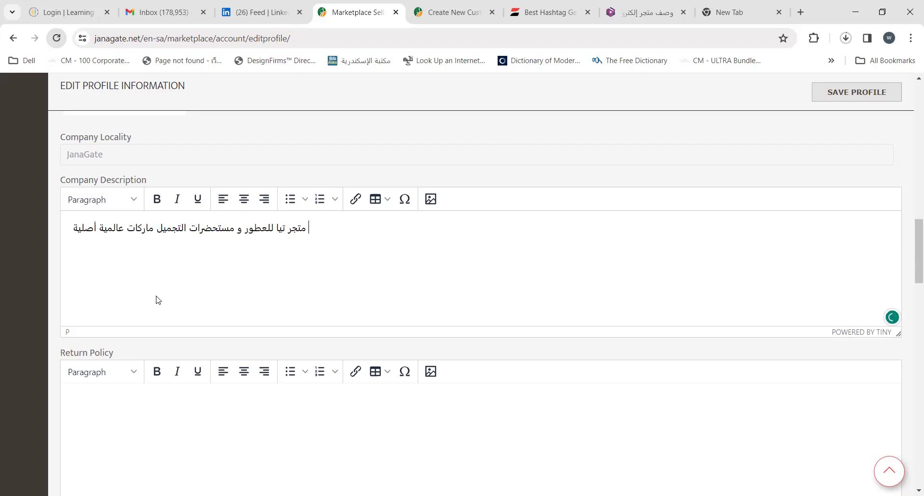
Continue the company description with "مصنوعة من مواد طبيعية ،".
type("من")
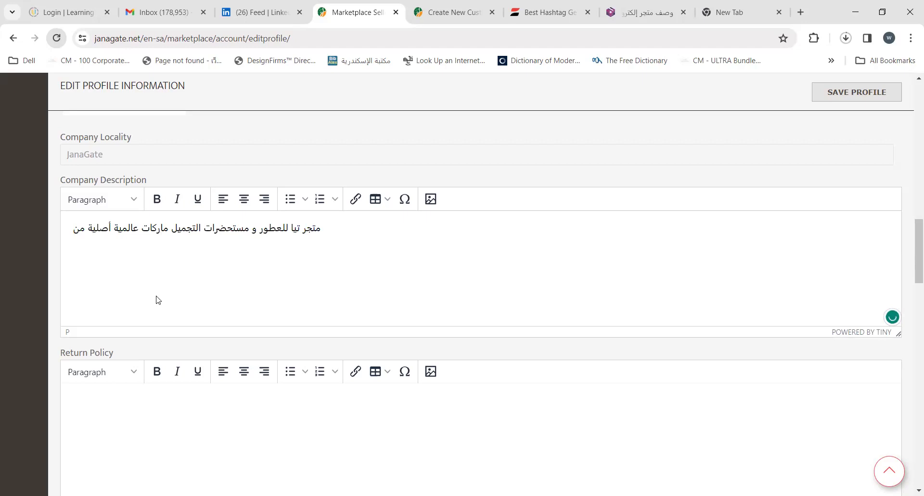
key("BackSpace")
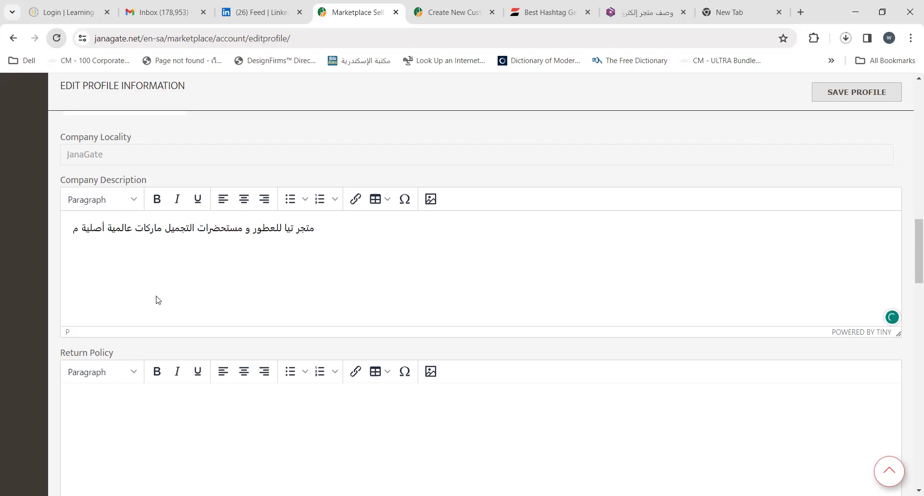
key("BackSpace")
key("BackSpace")
type("مصنوع")
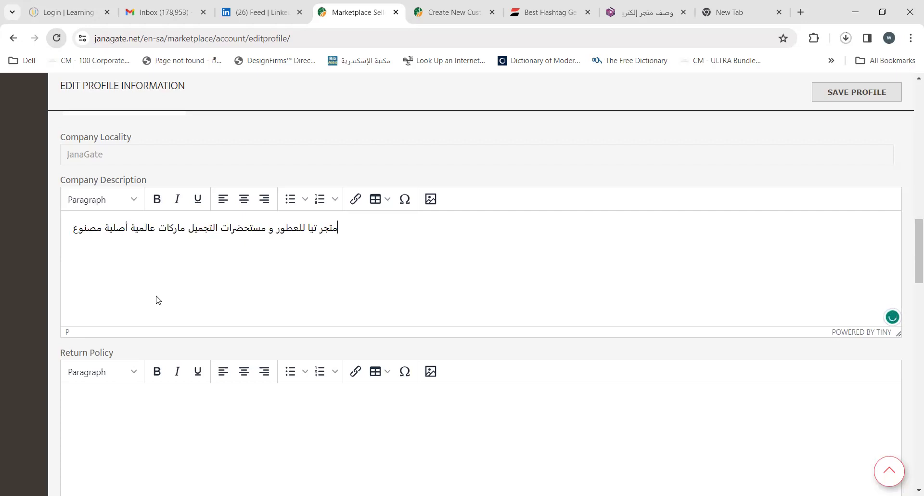
type("ة من ")
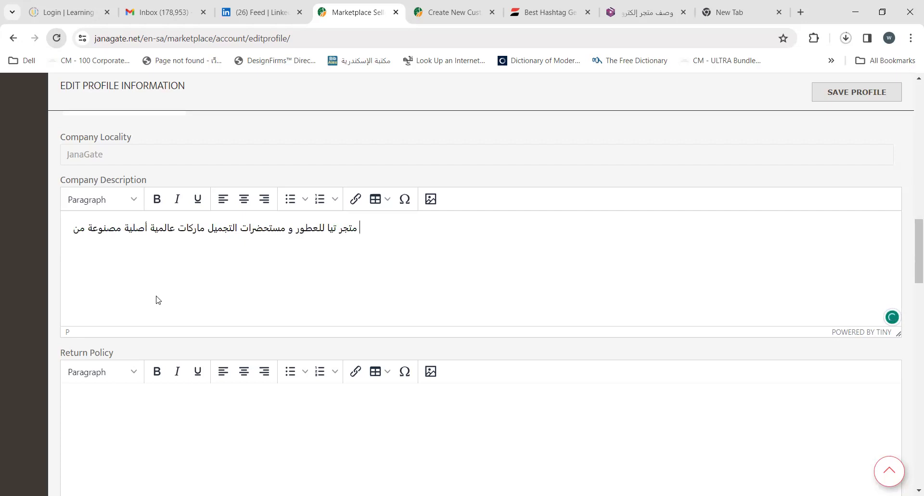
type("موا")
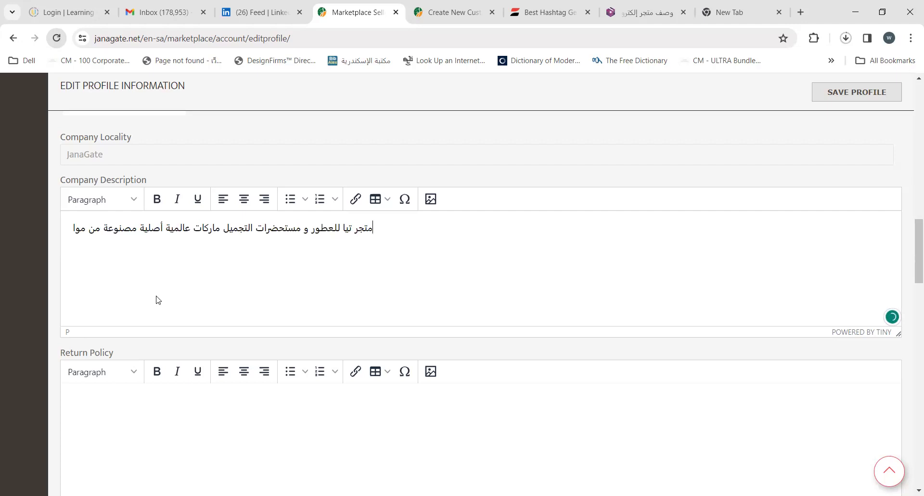
type("د طبي")
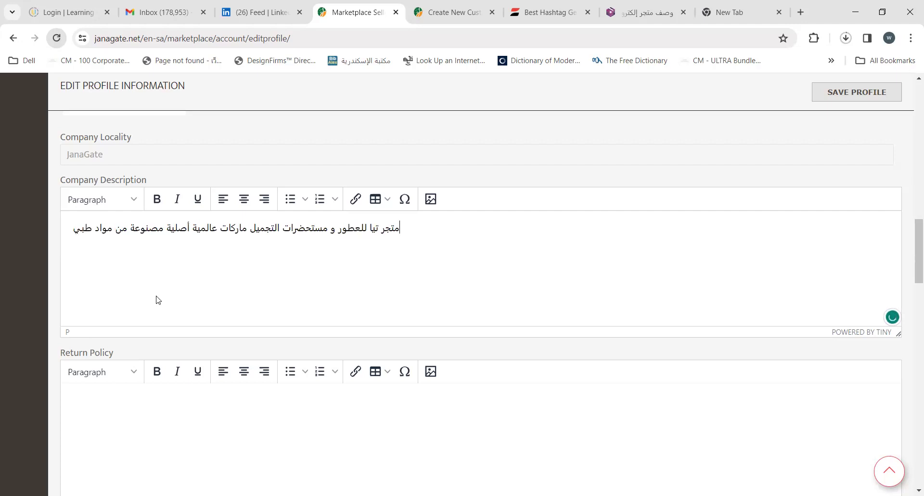
type("عي")
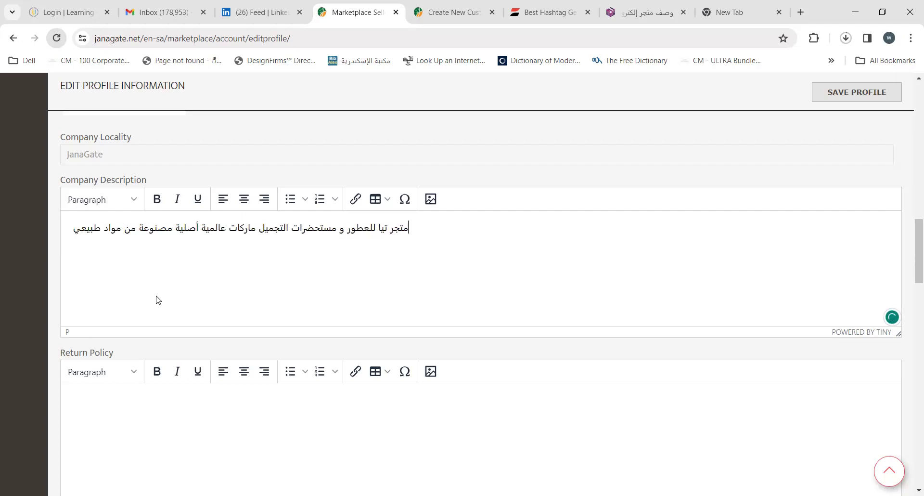
key("BackSpace")
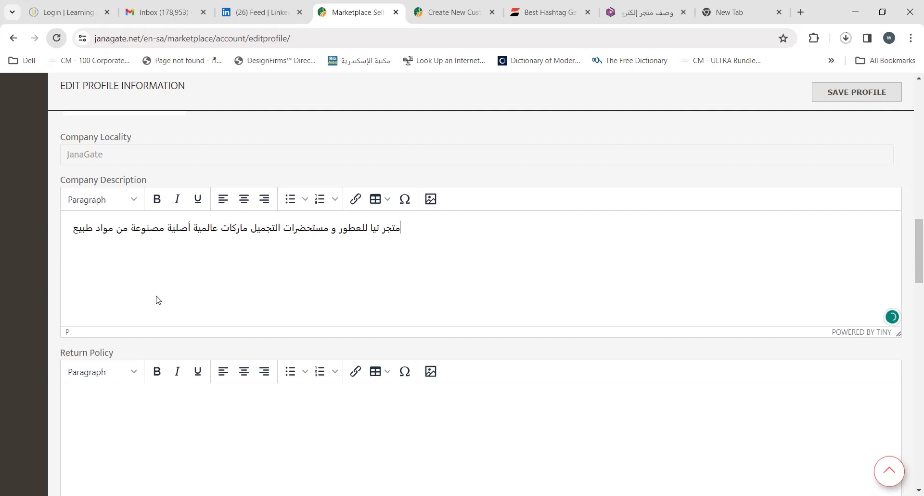
type("ية ،")
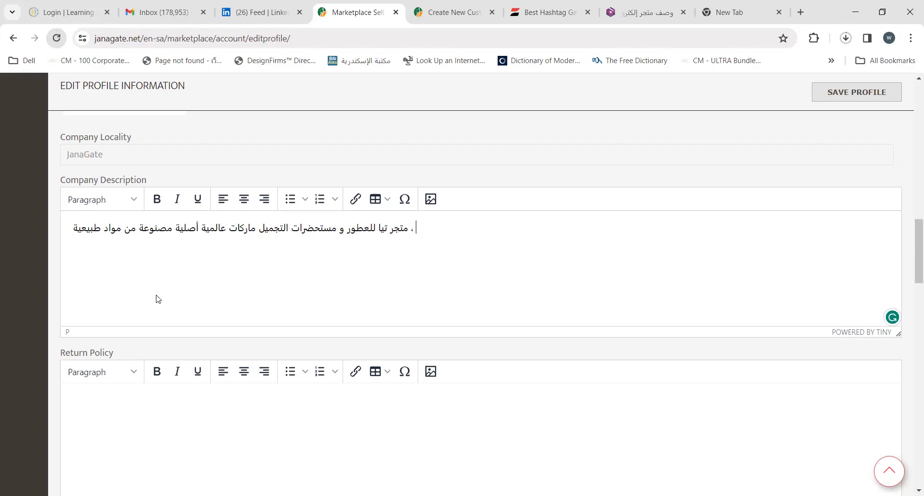
Add the pricing phrase "أسعار لا تقارن مع الجودة ،" to the end of the company description.
type("أ")
type("س")
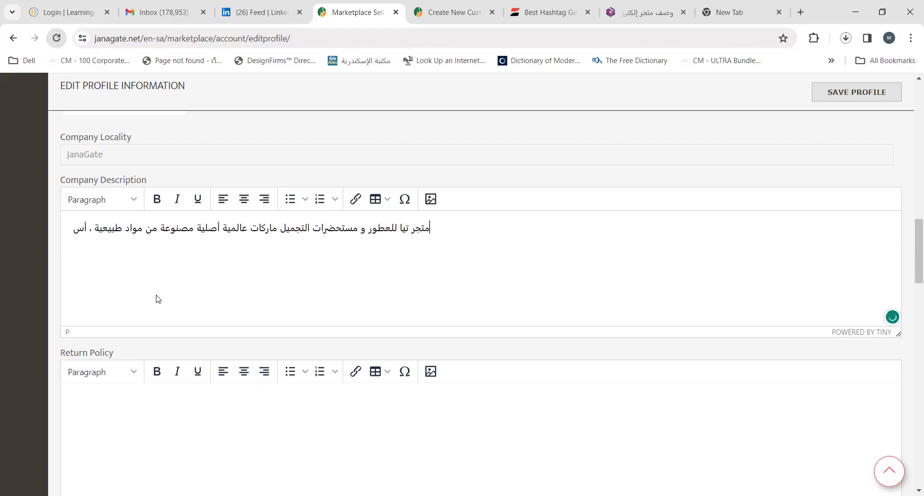
type("عار لا تقارن")
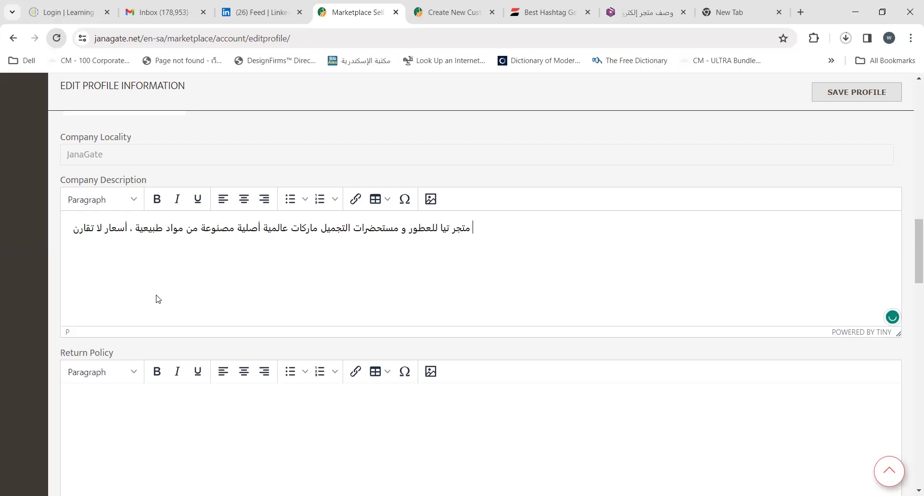
type(" مع")
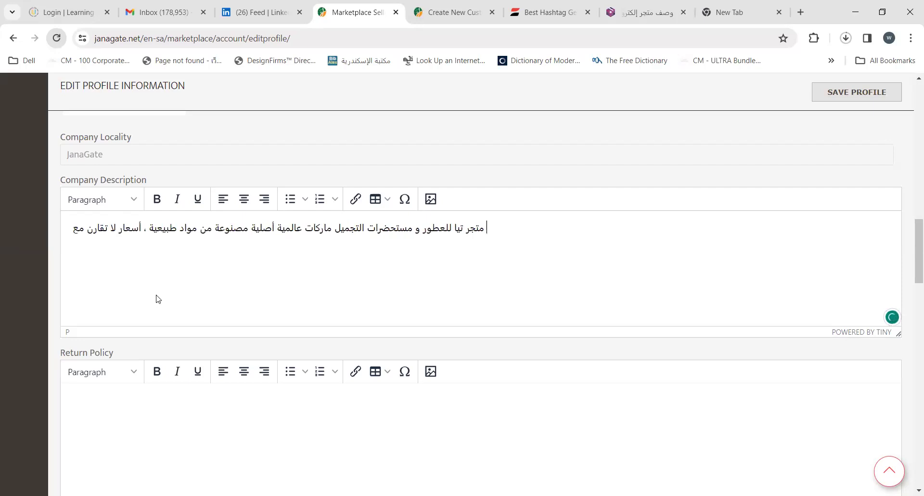
type(" الج")
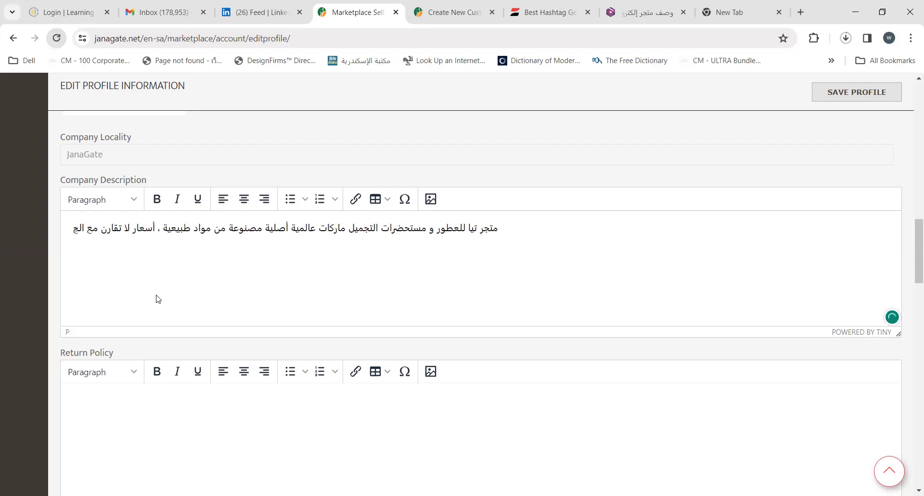
type("ودة ،")
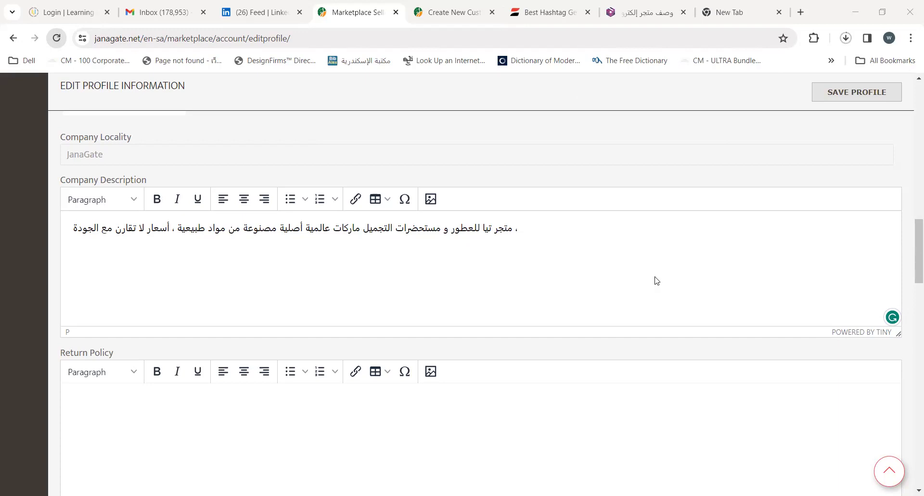
scroll(657, 280, "up", 10)
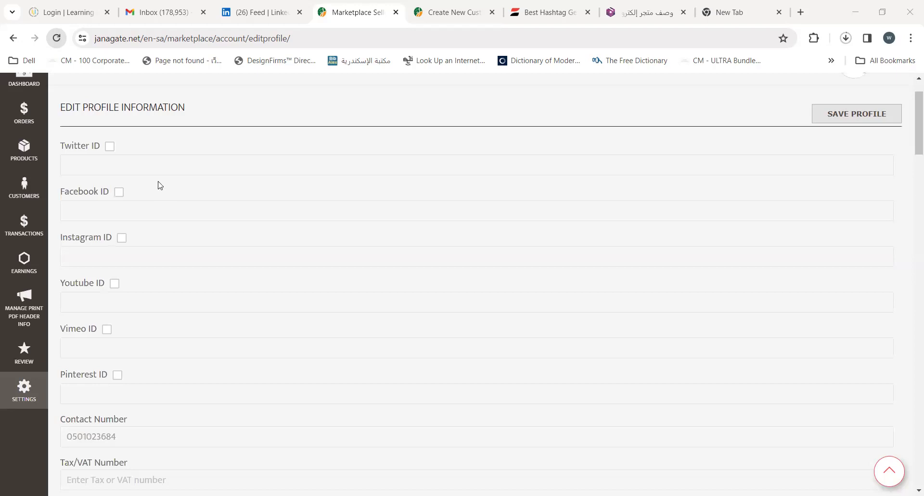
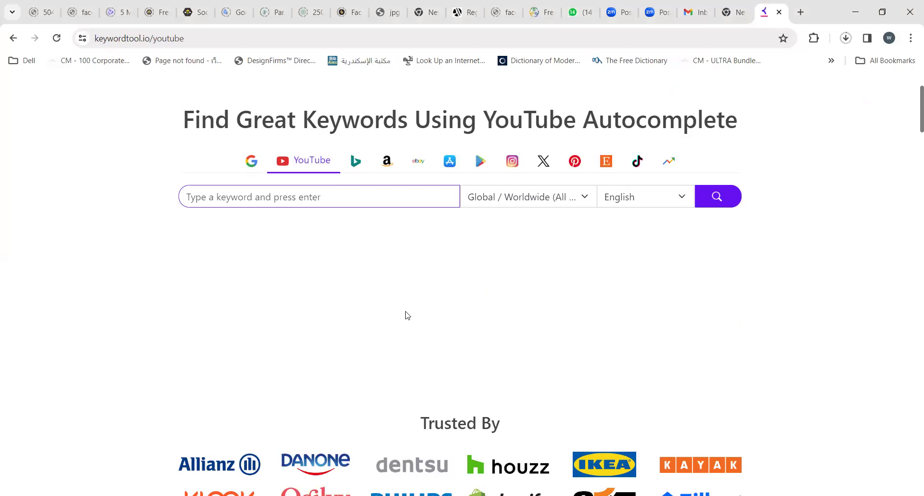
type("l")
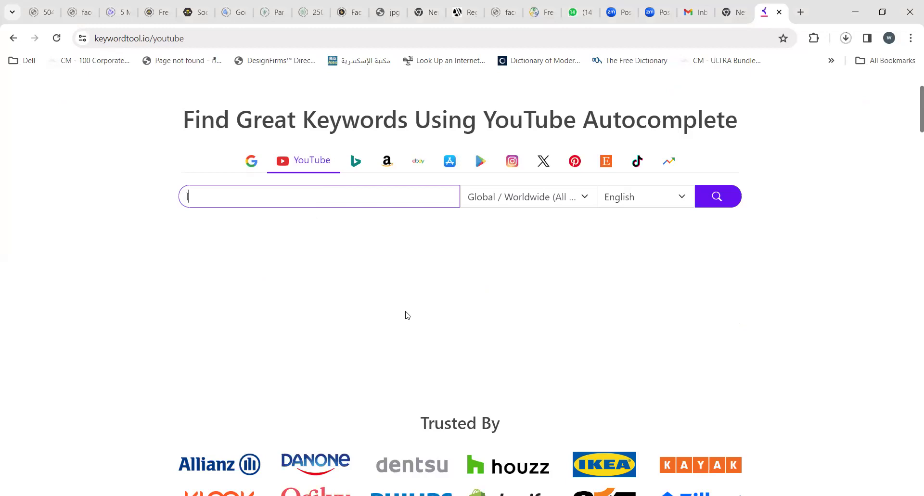
key("BackSpace")
type("متجر")
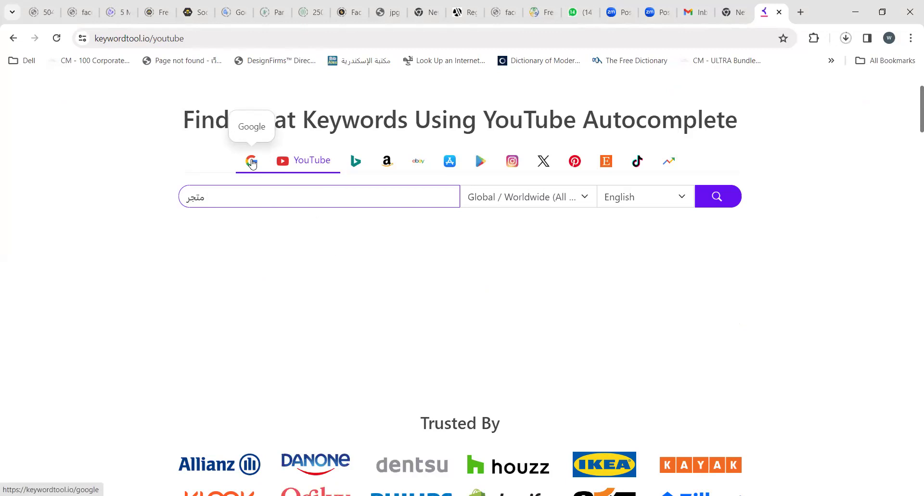
scroll(299, 266, "up", 3)
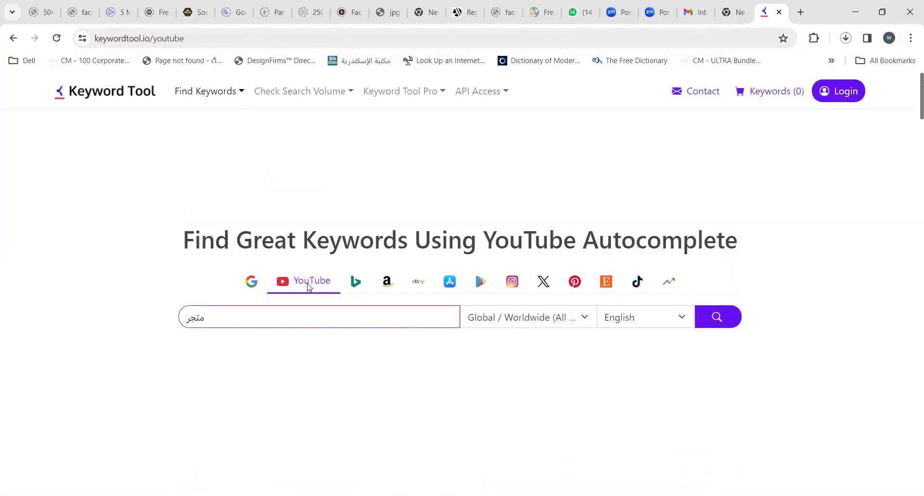
scroll(303, 286, "down", 1)
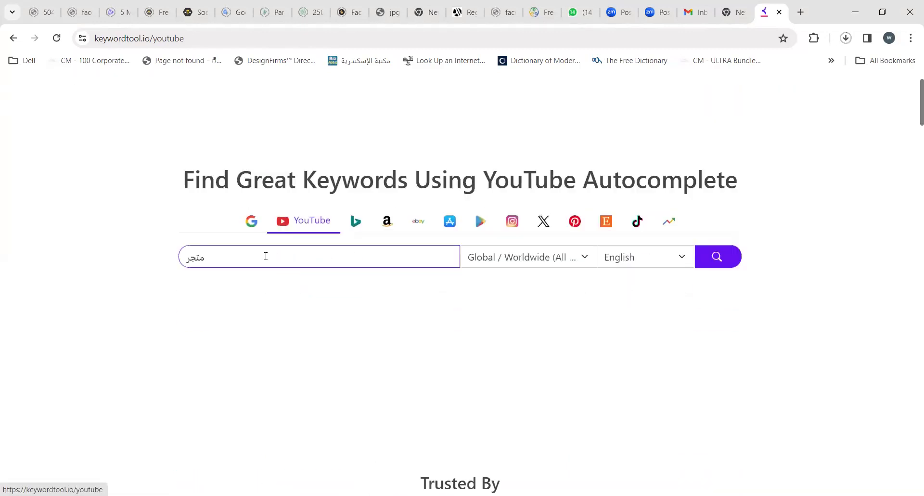
Switch the keyword search source from YouTube to Google and set the search language to Arabic.
left_click(250, 222)
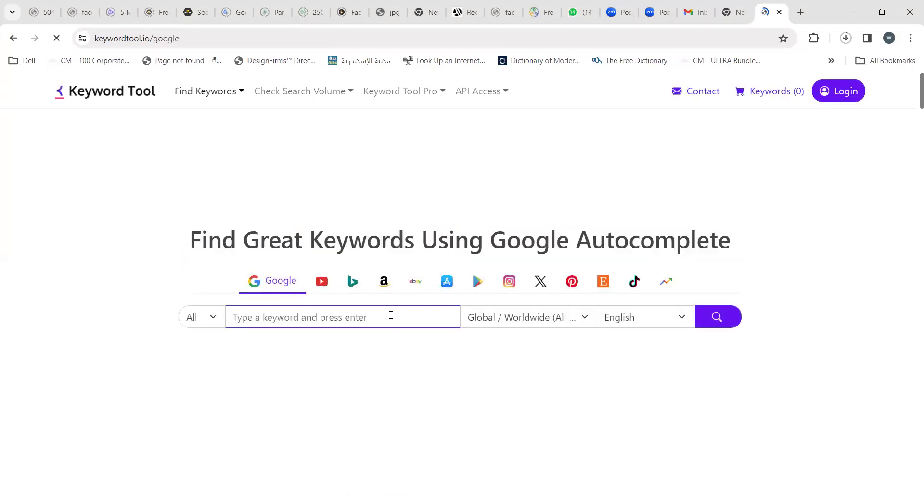
left_click(559, 328)
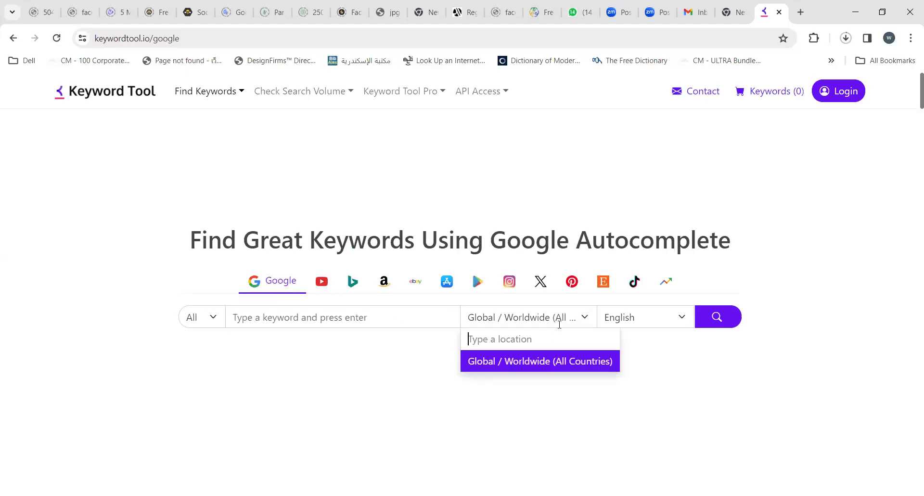
left_click(643, 319)
left_click(644, 319)
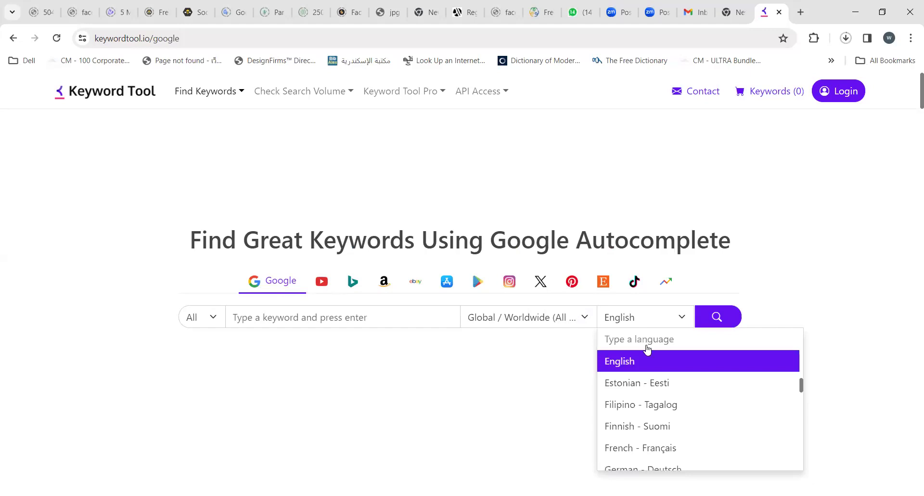
scroll(669, 412, "down", 7)
scroll(670, 414, "down", 6)
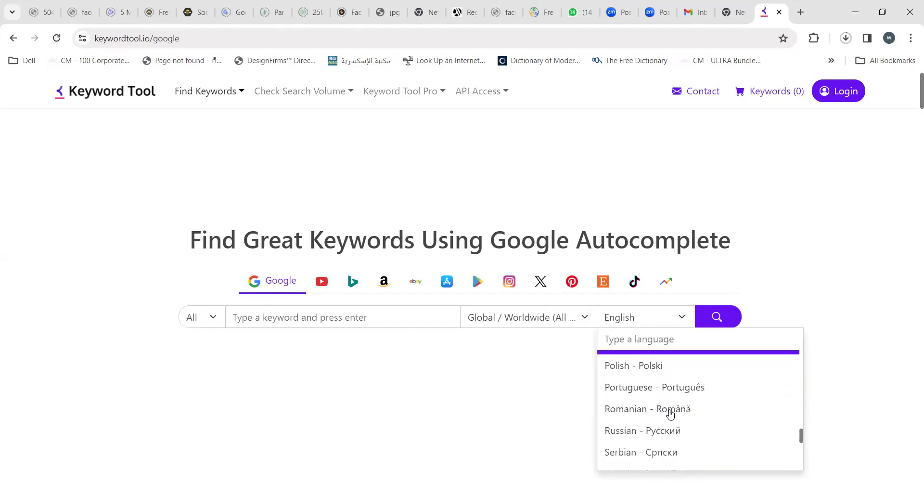
scroll(670, 414, "up", 4)
scroll(670, 413, "up", 8)
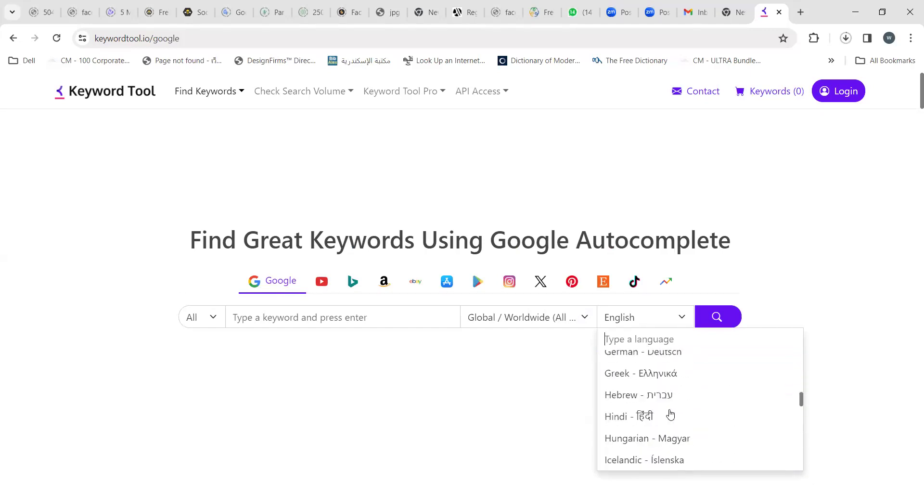
scroll(670, 414, "up", 3)
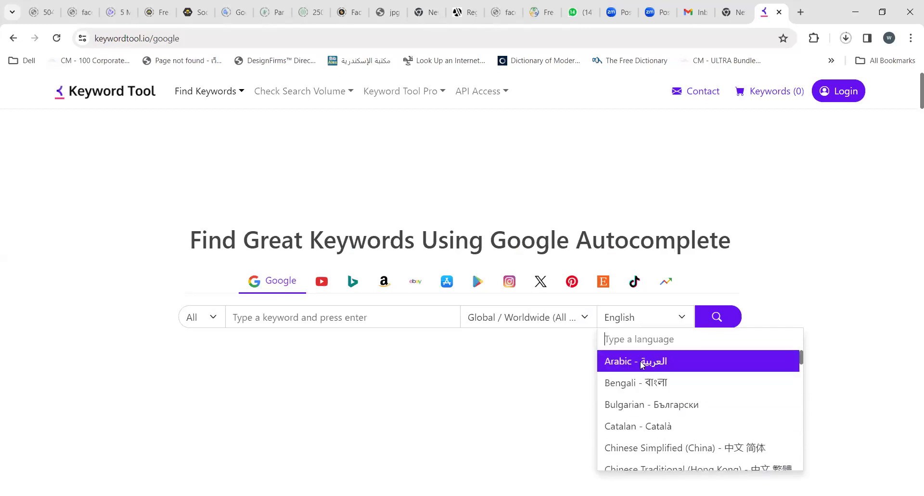
left_click(640, 361)
Set the keyword search location to Saudi Arabia (Country).
left_click(551, 320)
left_click(546, 345)
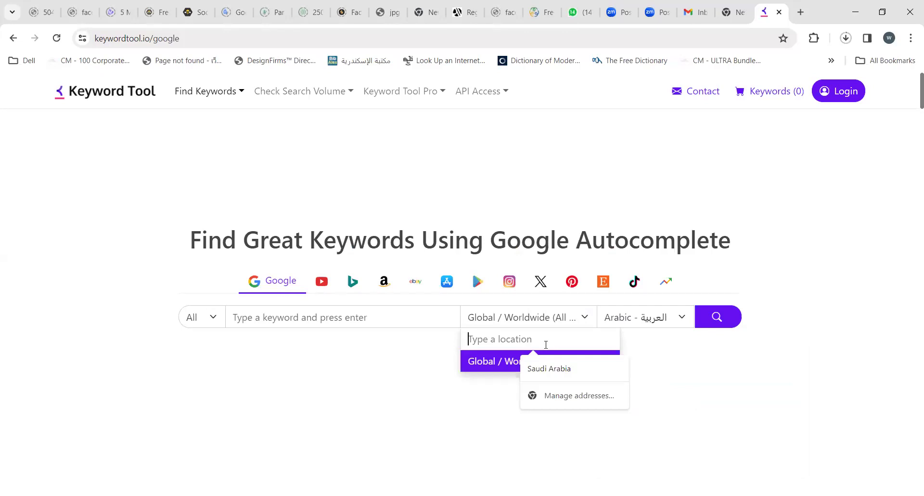
left_click(574, 378)
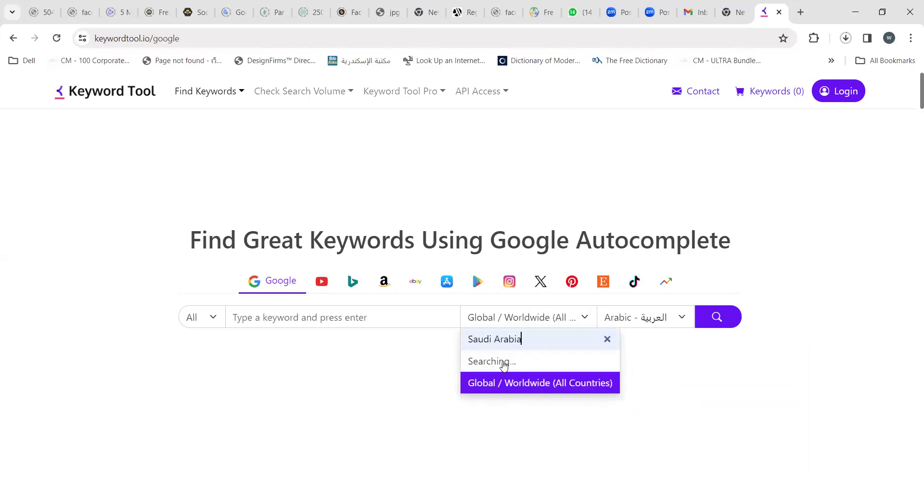
left_click(503, 382)
Search Google keywords for "متجر" and look through the suggestions.
left_click(332, 318)
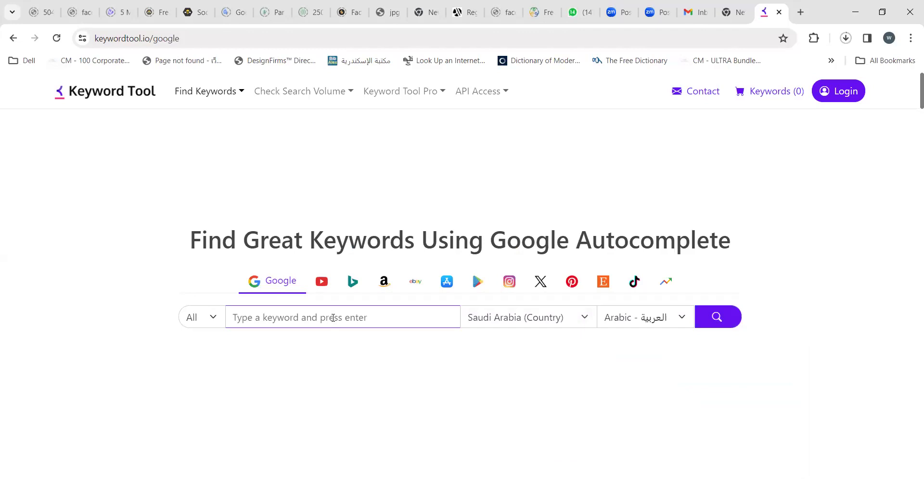
type("متجر")
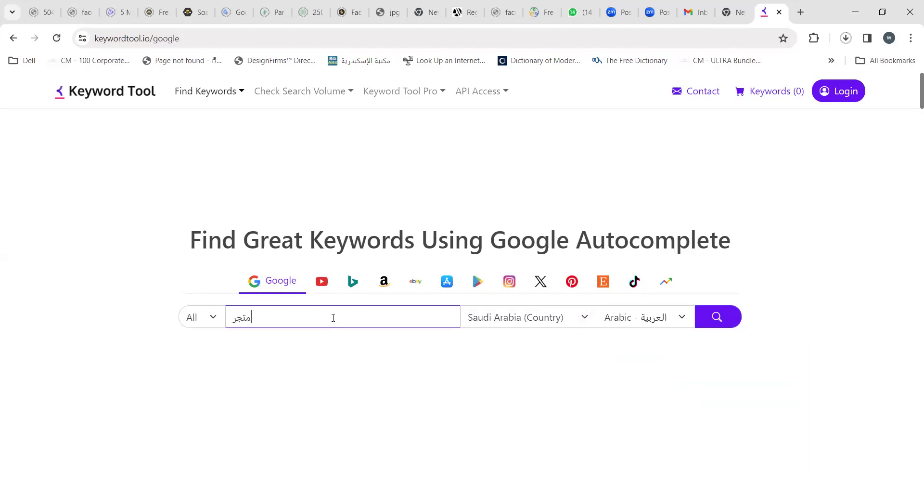
left_click(717, 317)
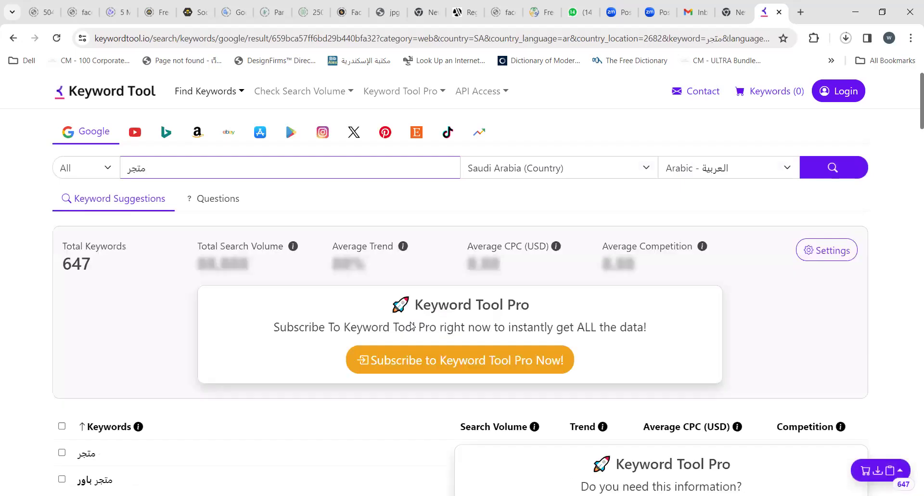
scroll(391, 324, "down", 5)
scroll(390, 324, "down", 2)
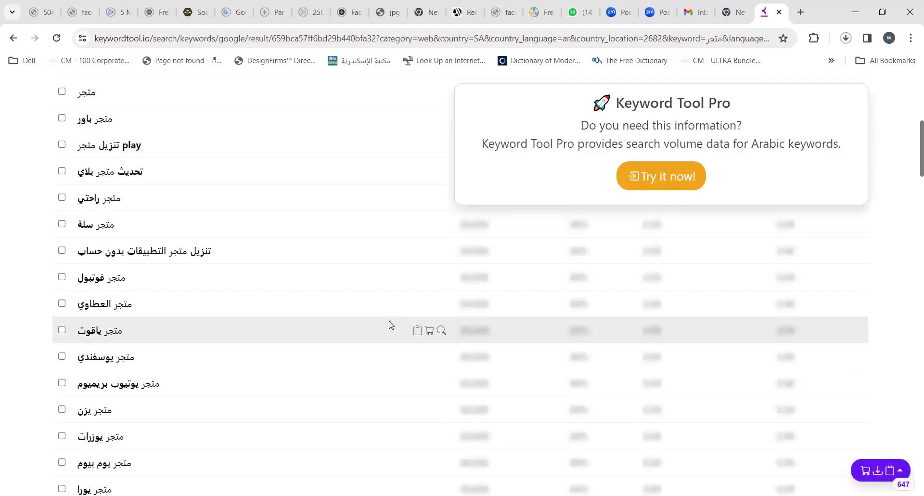
scroll(390, 324, "down", 3)
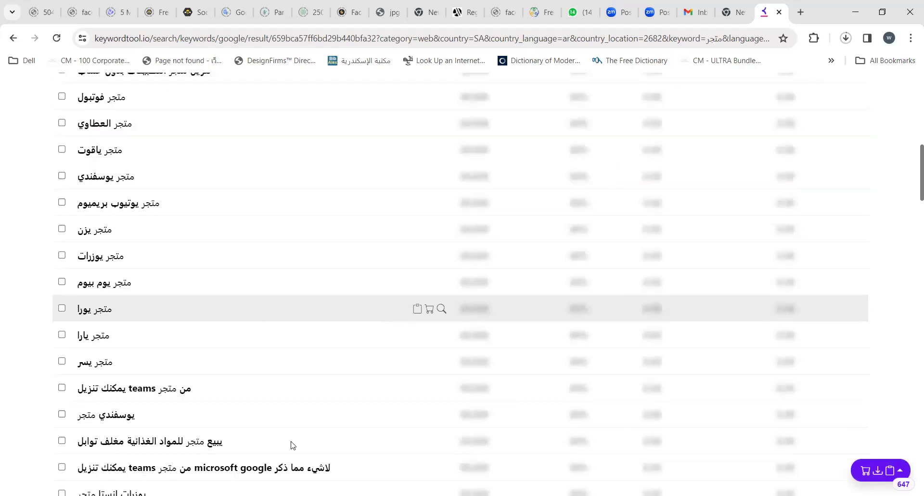
scroll(361, 389, "up", 10)
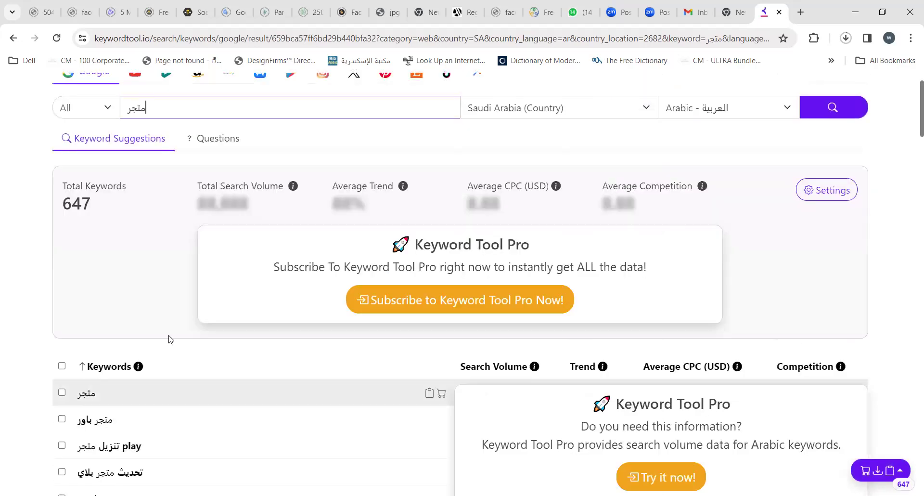
scroll(153, 333, "down", 1)
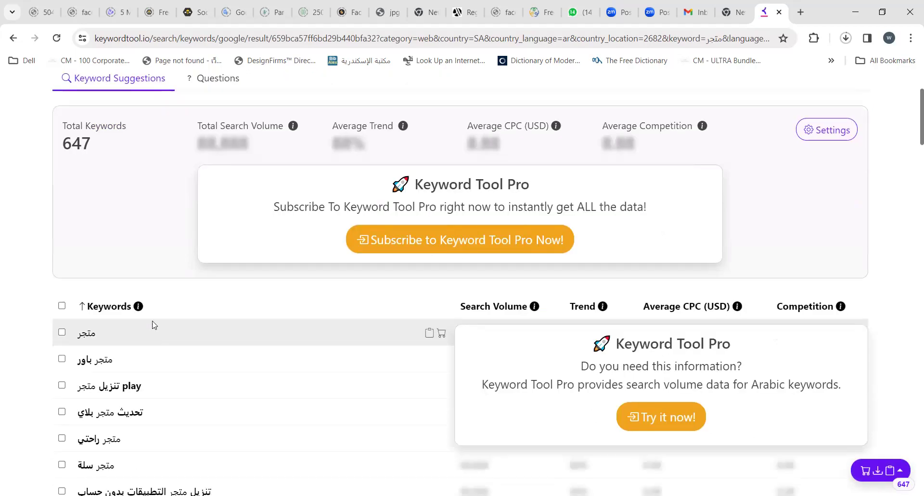
scroll(147, 308, "down", 1)
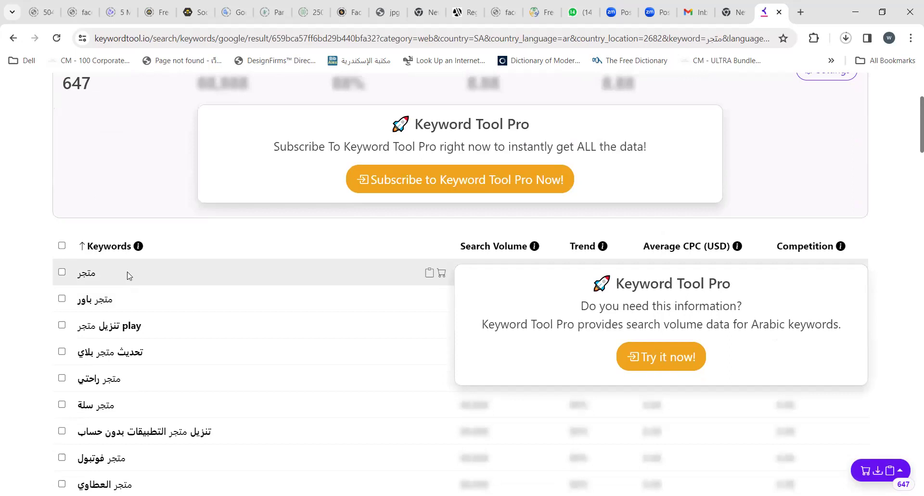
Replace the search keyword with "متجر عطور" and run the search.
scroll(128, 276, "up", 3)
left_click_drag(146, 168, 116, 178)
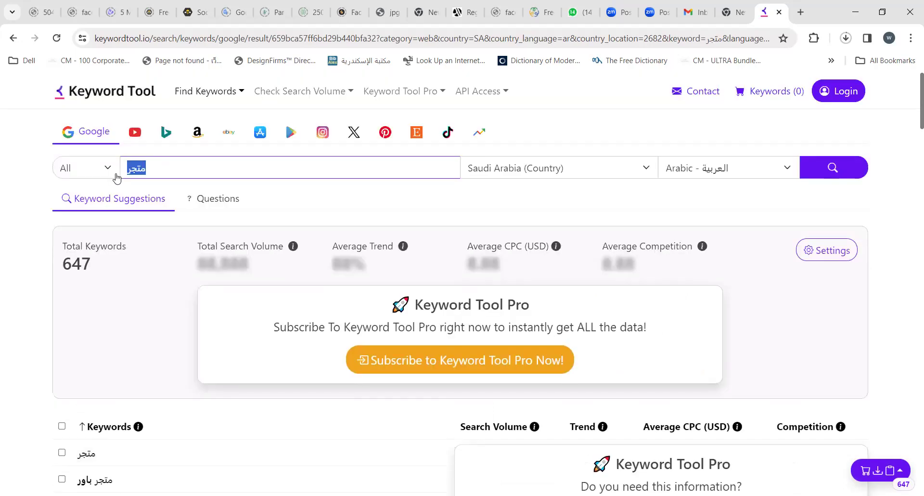
key("BackSpace")
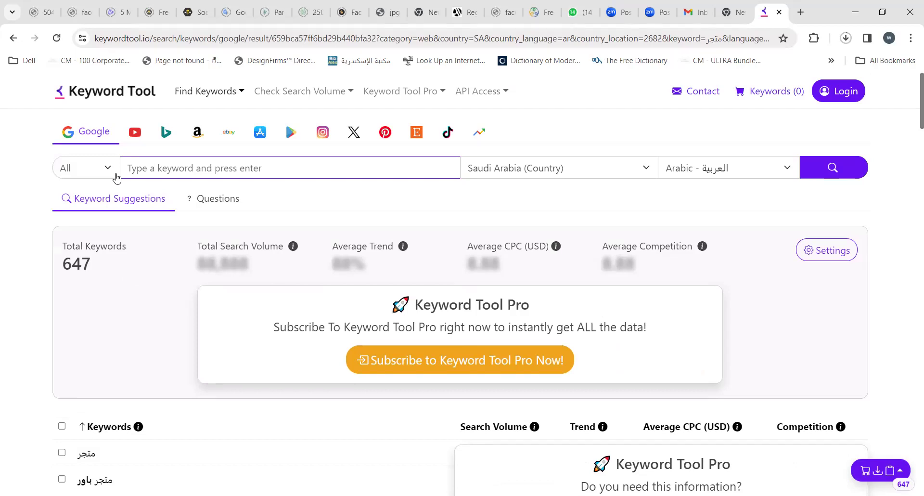
type("متجر ع")
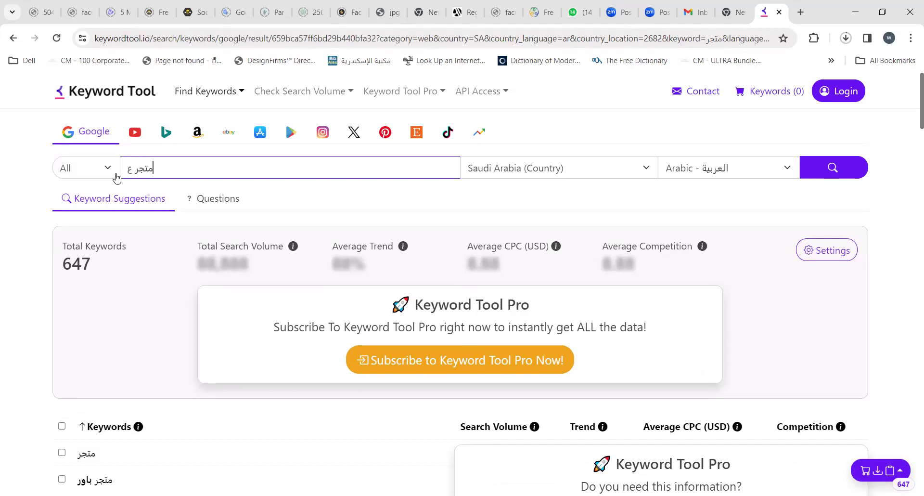
type("طور")
key("Return")
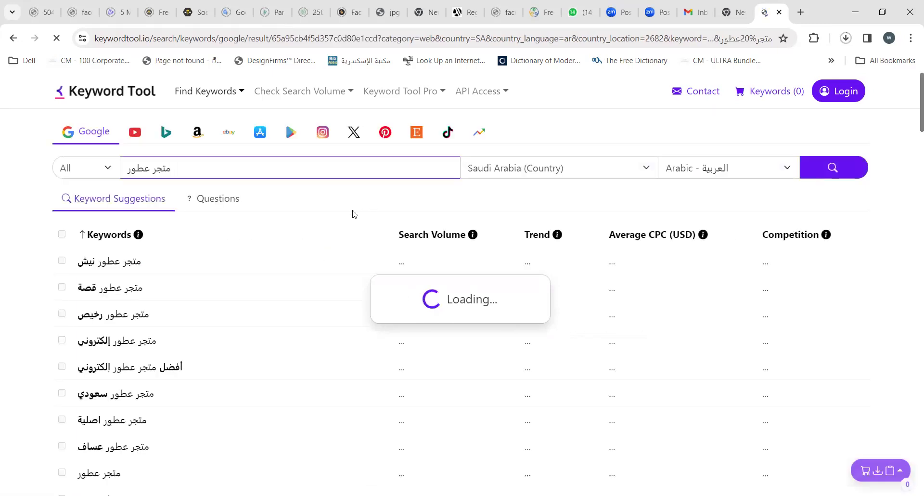
Examine the keyword suggestions for "متجر عطور" for phrases that suit the perfume store description.
scroll(353, 214, "down", 1)
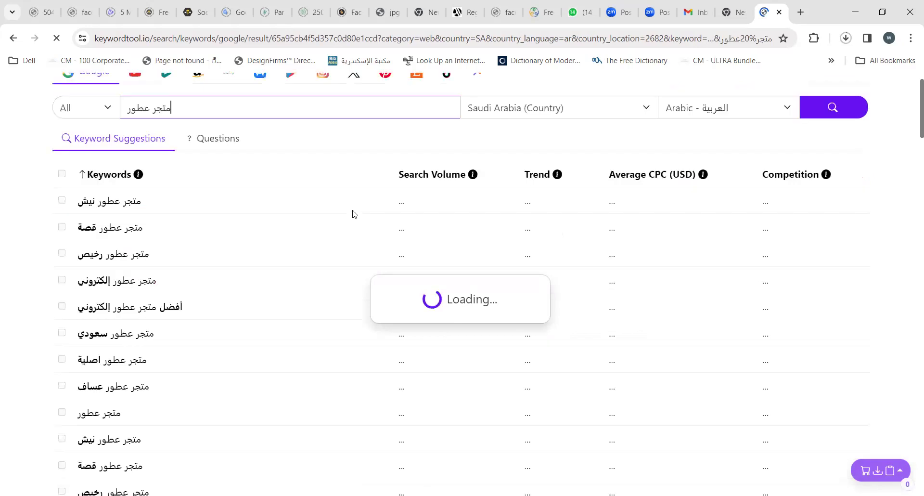
scroll(353, 212, "down", 2)
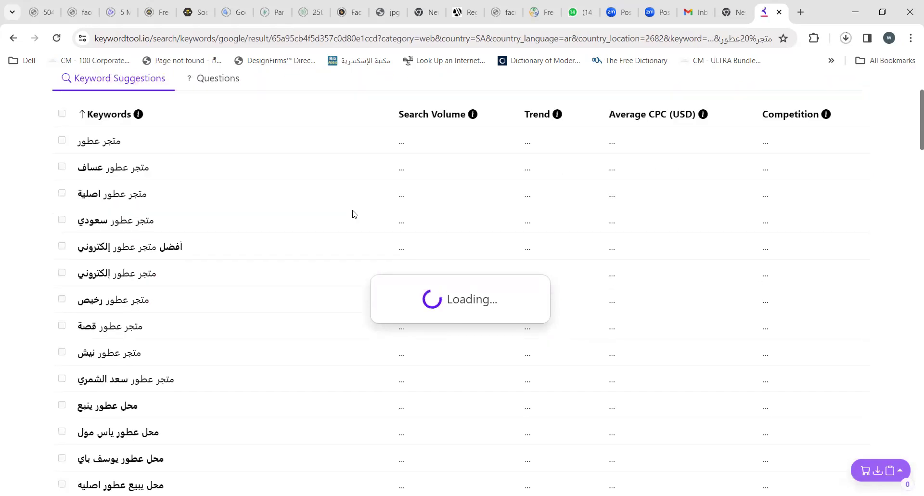
scroll(352, 214, "down", 3)
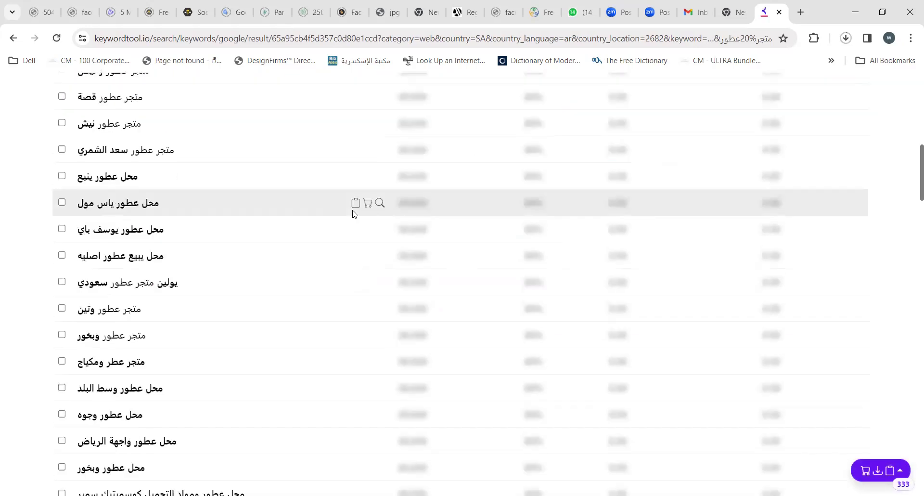
scroll(354, 214, "down", 2)
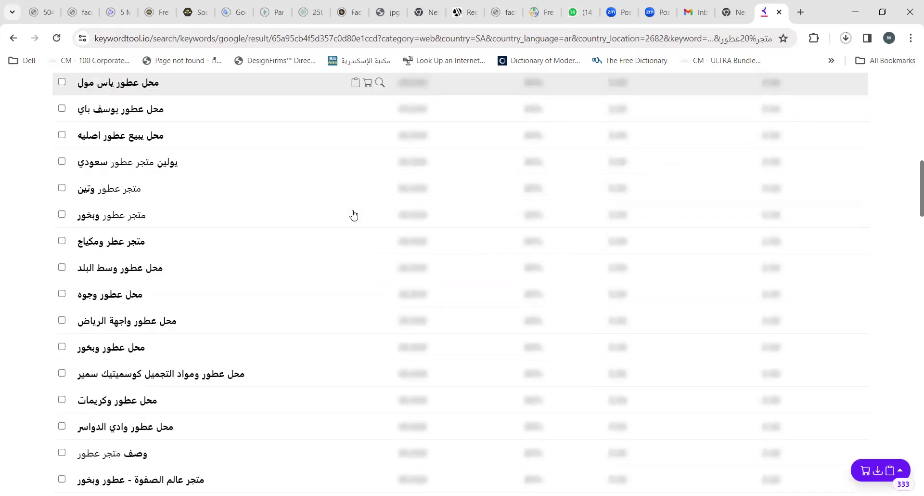
scroll(354, 214, "down", 1)
scroll(353, 215, "down", 5)
scroll(353, 214, "down", 10)
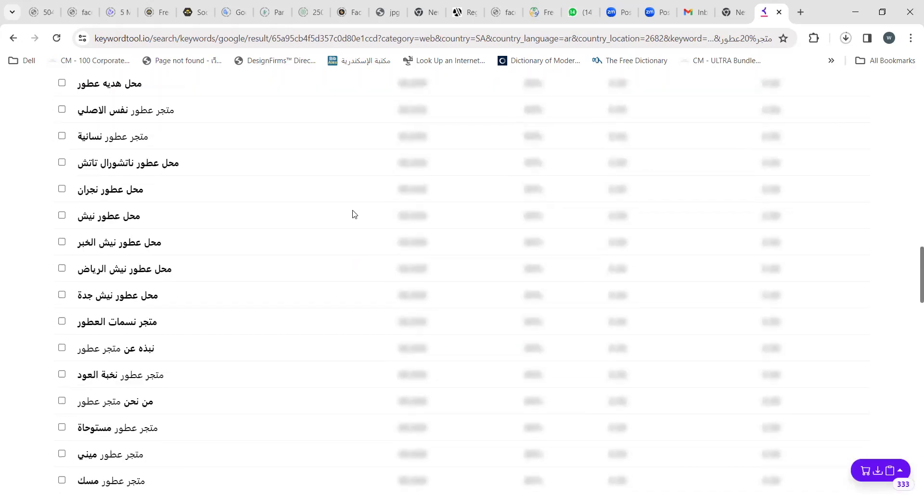
scroll(354, 214, "down", 2)
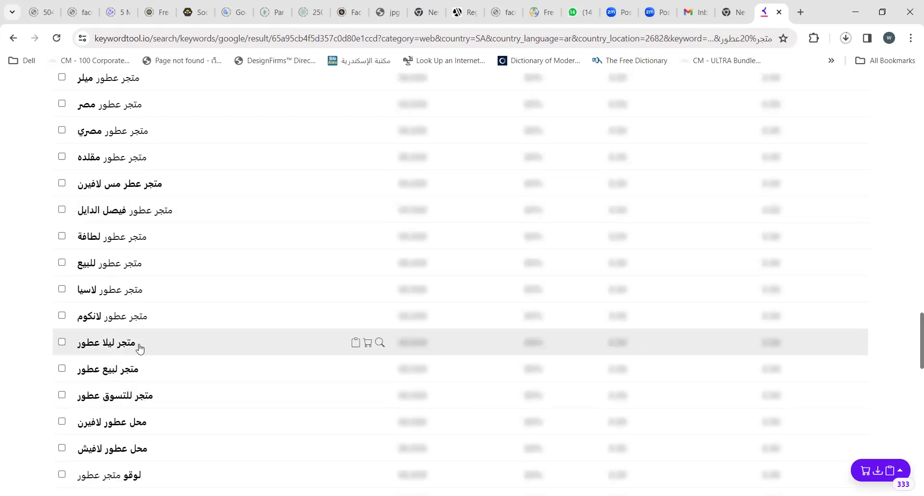
scroll(140, 348, "up", 3)
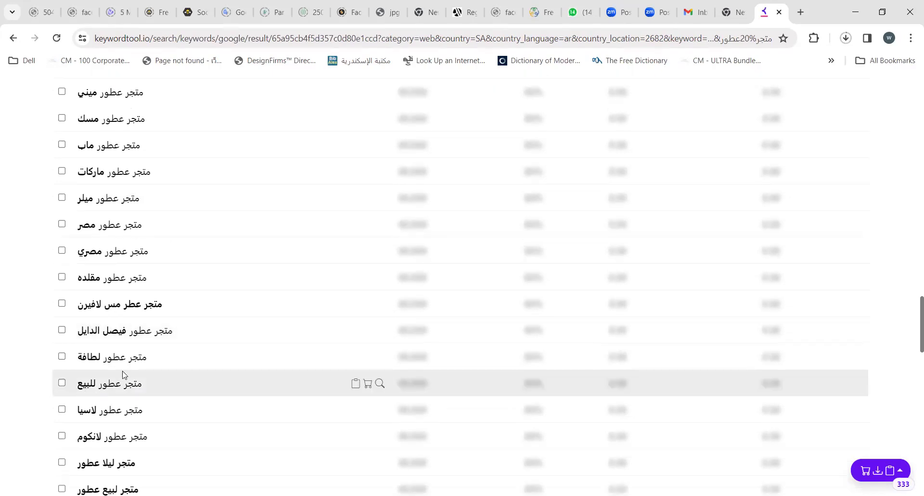
scroll(124, 375, "up", 4)
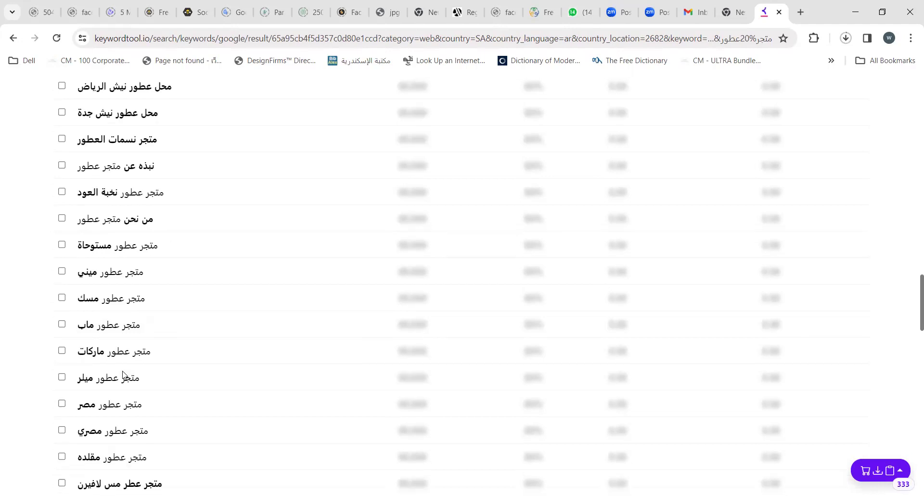
scroll(124, 375, "up", 5)
scroll(124, 374, "up", 6)
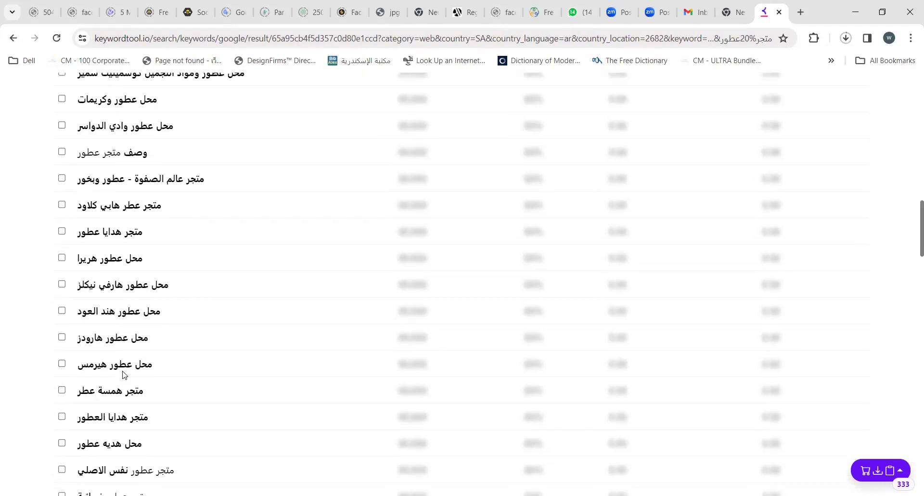
scroll(124, 375, "up", 7)
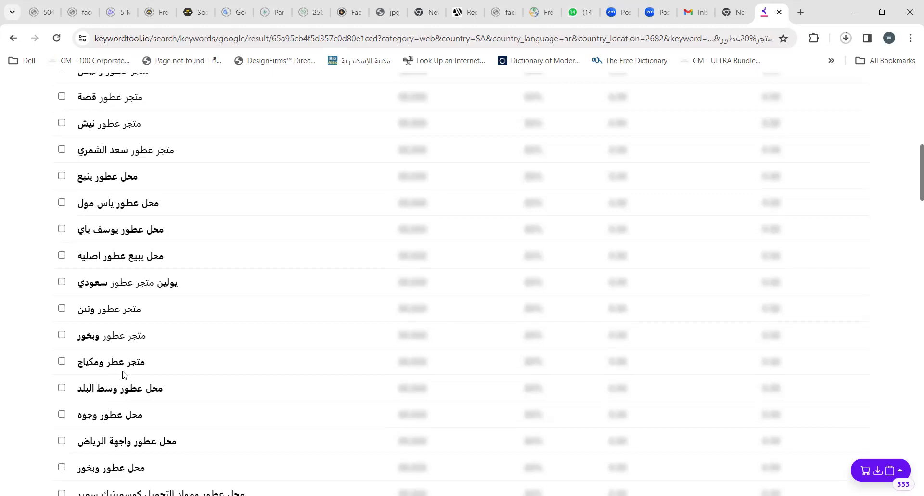
scroll(124, 375, "up", 8)
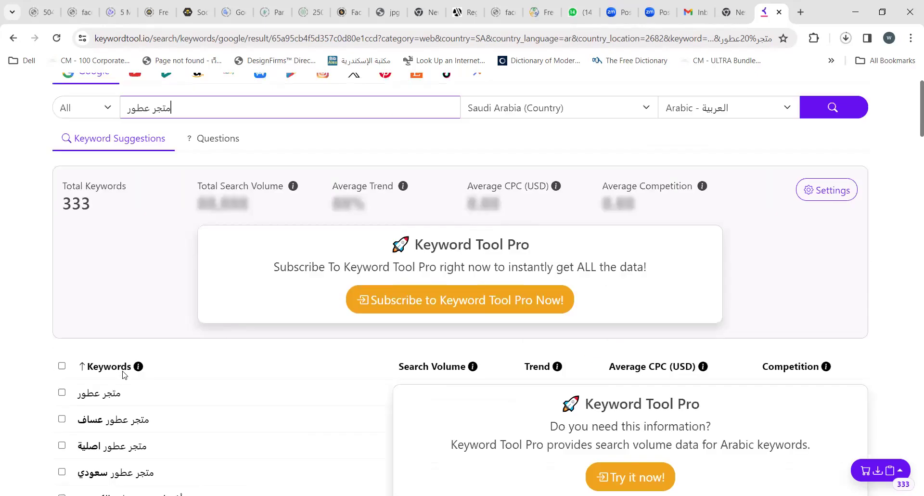
scroll(123, 374, "up", 1)
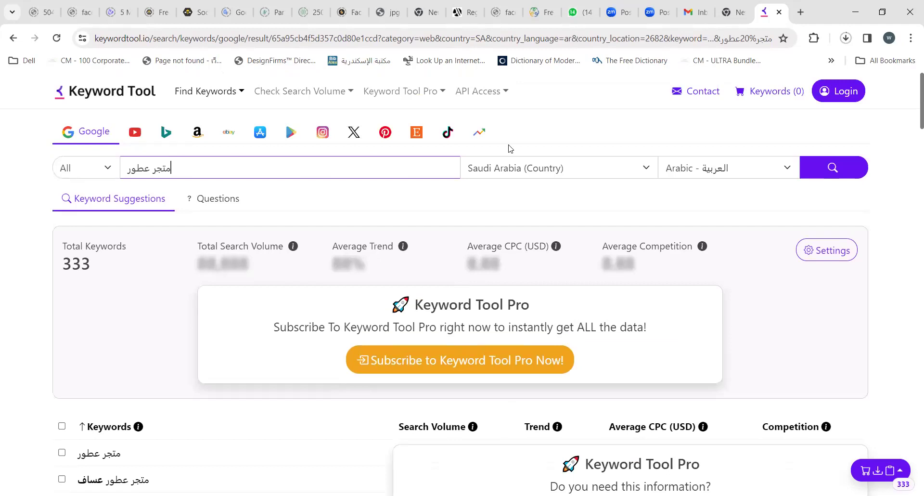
Show the Google Trends results for "متجر عطور" and look through the rising keywords.
left_click(481, 137)
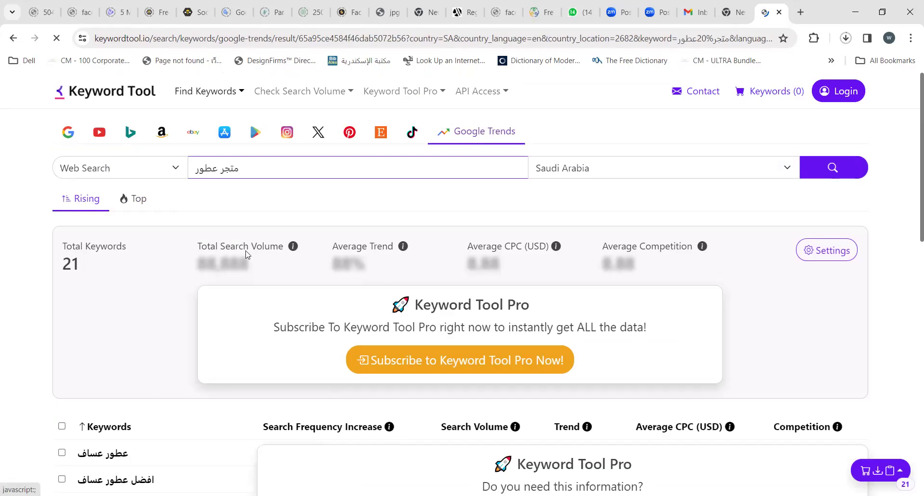
scroll(246, 254, "down", 1)
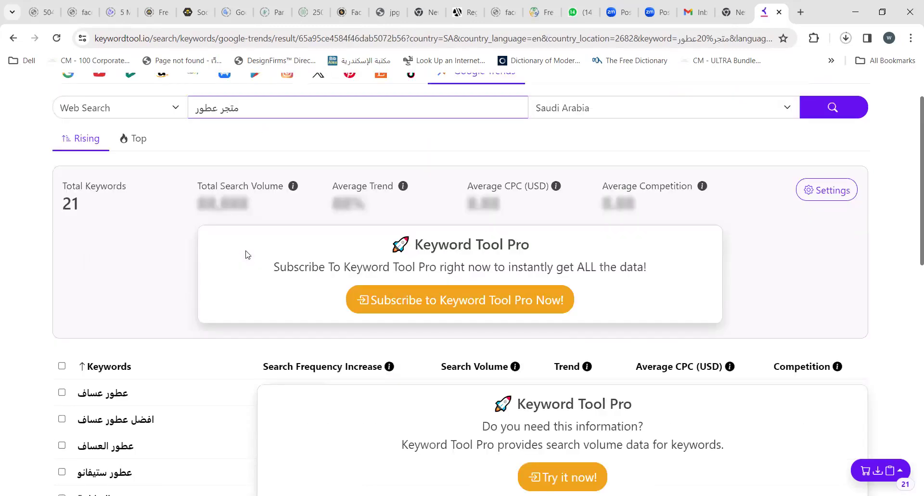
scroll(246, 255, "down", 6)
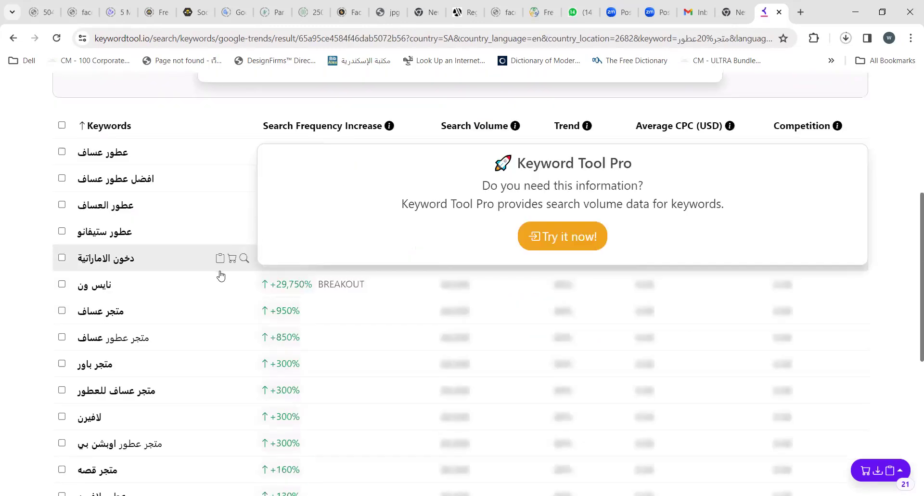
Examine the full list of rising Google Trends keywords for "متجر عطور" in Saudi Arabia.
scroll(220, 274, "down", 2)
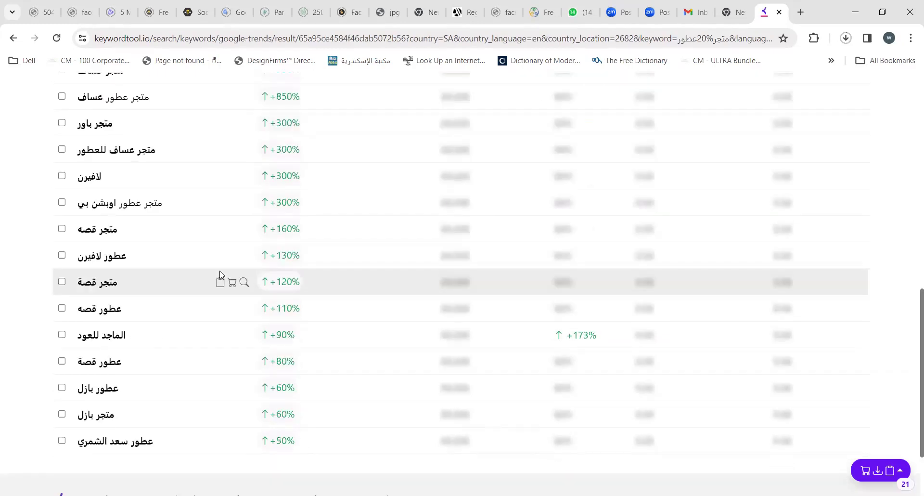
scroll(220, 274, "up", 7)
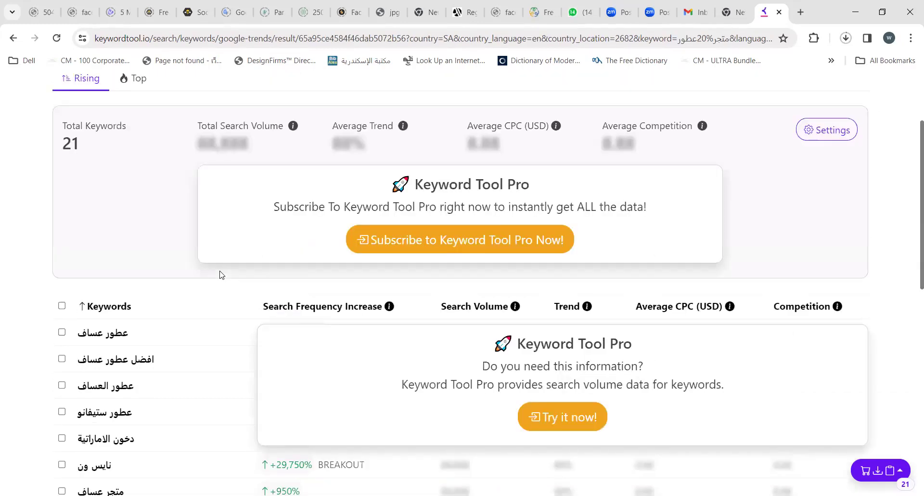
scroll(220, 275, "down", 1)
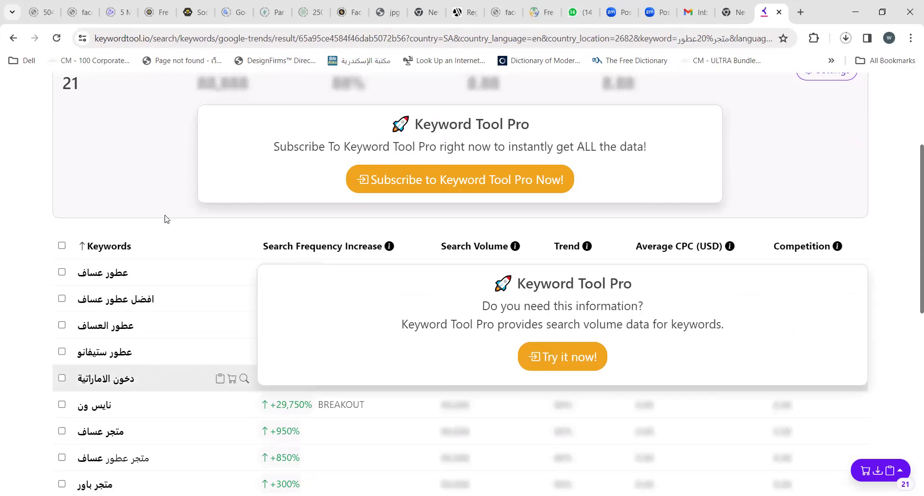
scroll(165, 219, "up", 3)
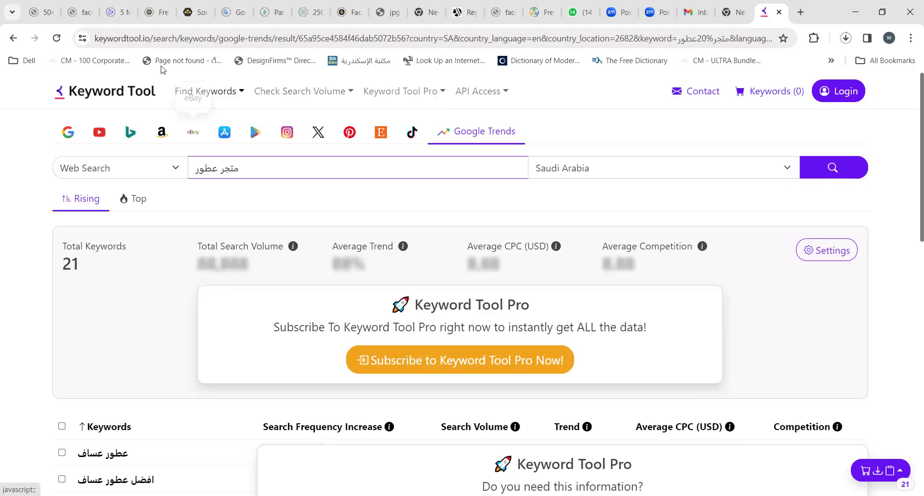
key("ctrl+l")
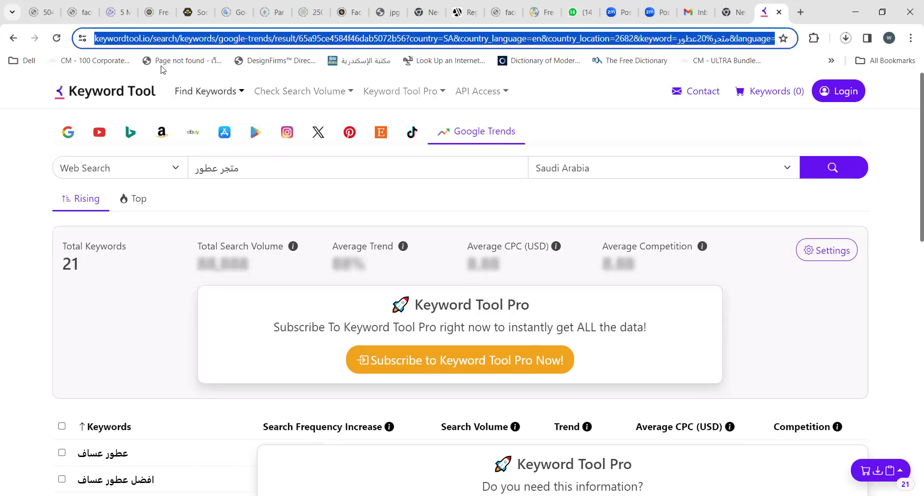
key("Left")
key("ctrl+shift+Left")
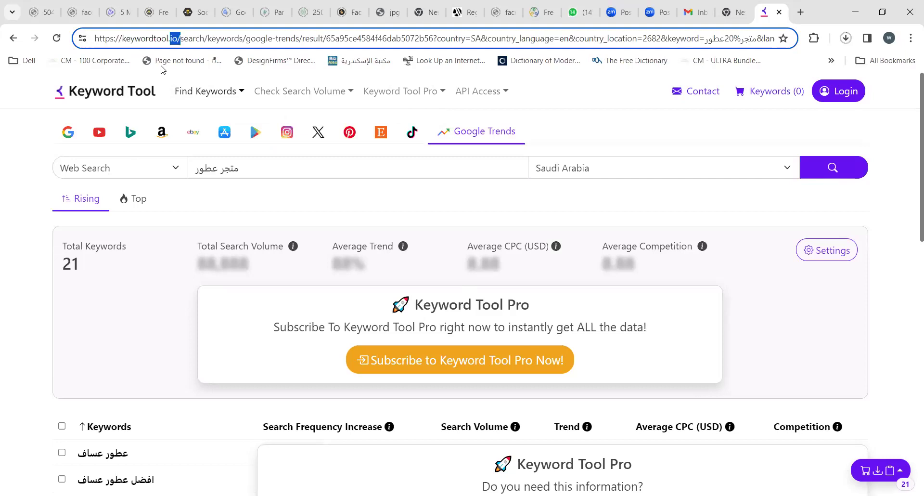
key("shift+Home")
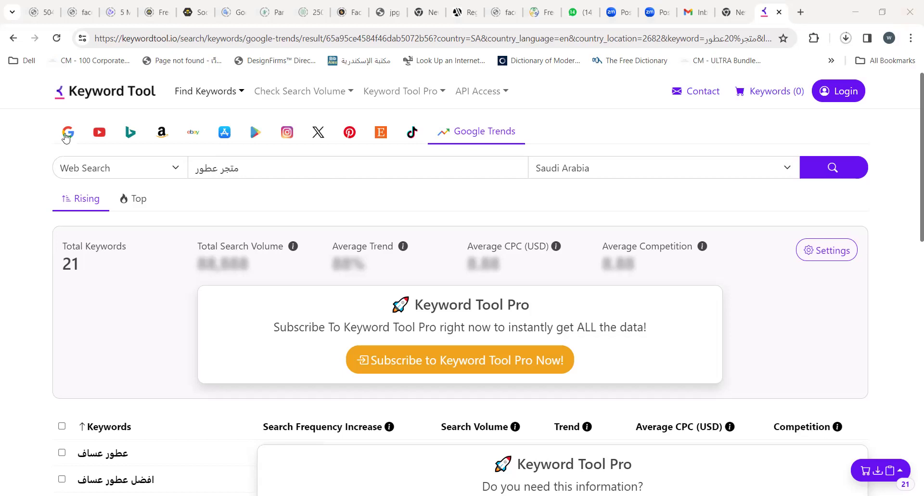
Replace the Google Trends search keyword with "متجر ديكور" and run the search for Saudi Arabia.
triple_click(252, 169)
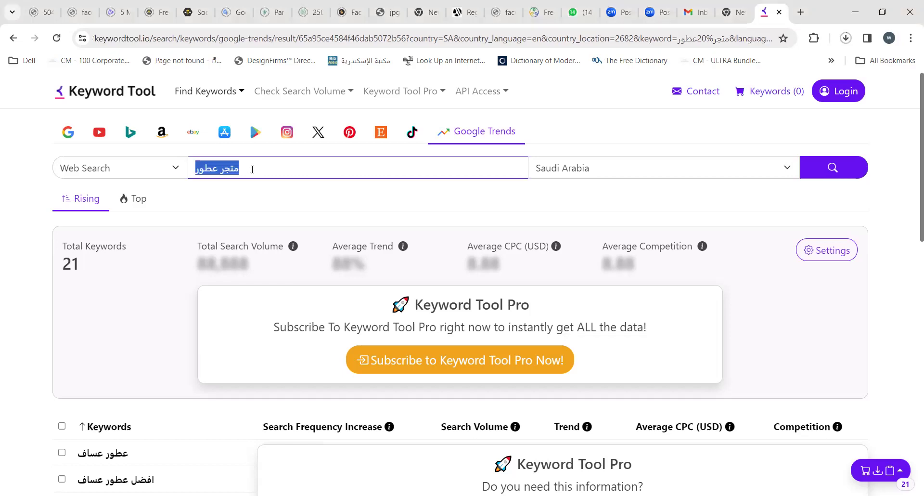
type("متجر ديكو")
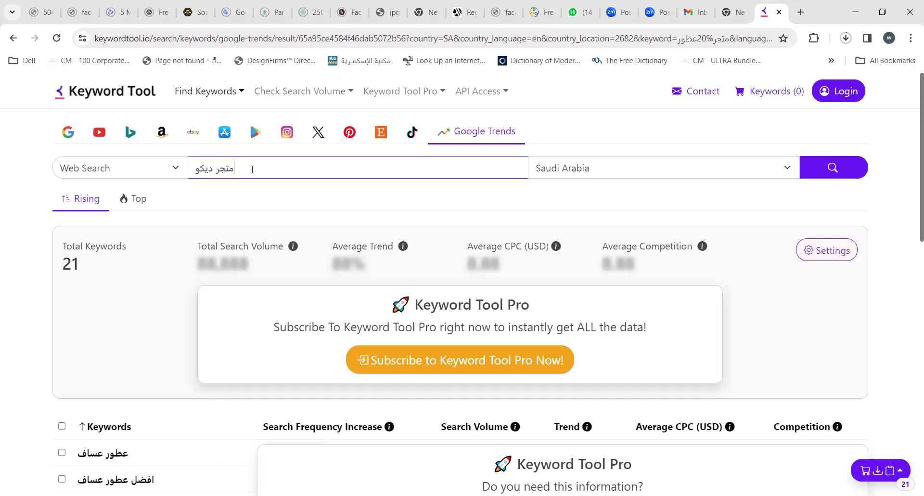
type("ر")
key("Return")
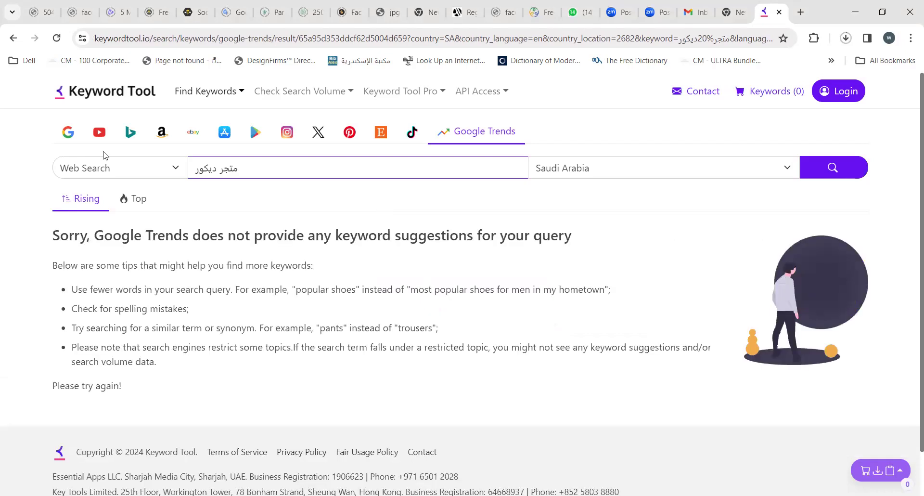
Show the Google keyword suggestions for "متجر ديكور" and look through the list.
left_click(69, 133)
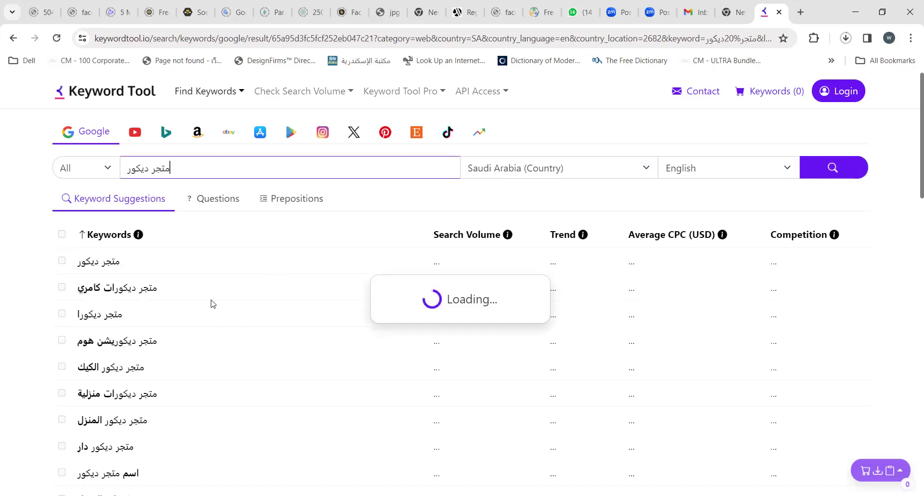
scroll(124, 197, "down", 5)
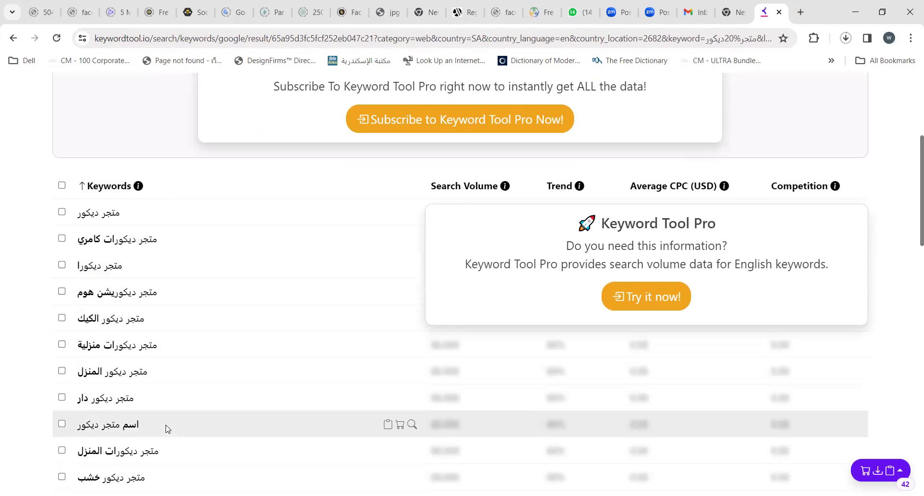
scroll(166, 428, "down", 1)
scroll(166, 428, "down", 1)
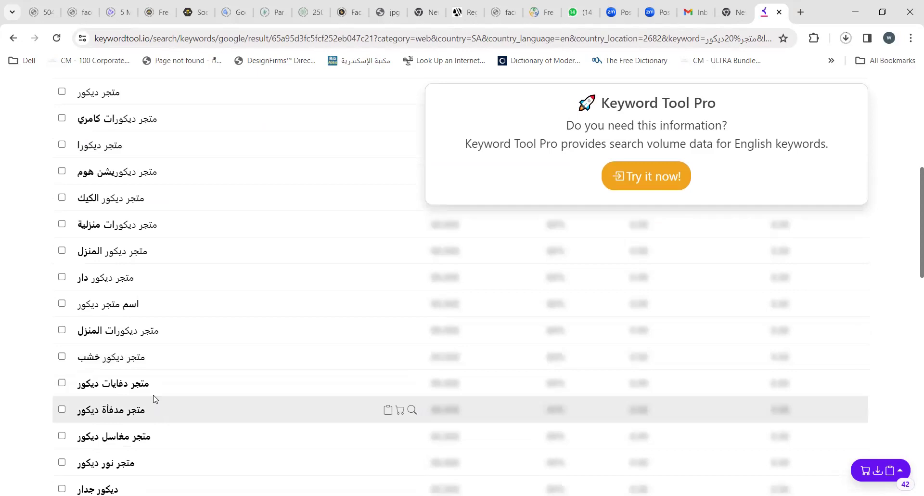
scroll(155, 400, "up", 6)
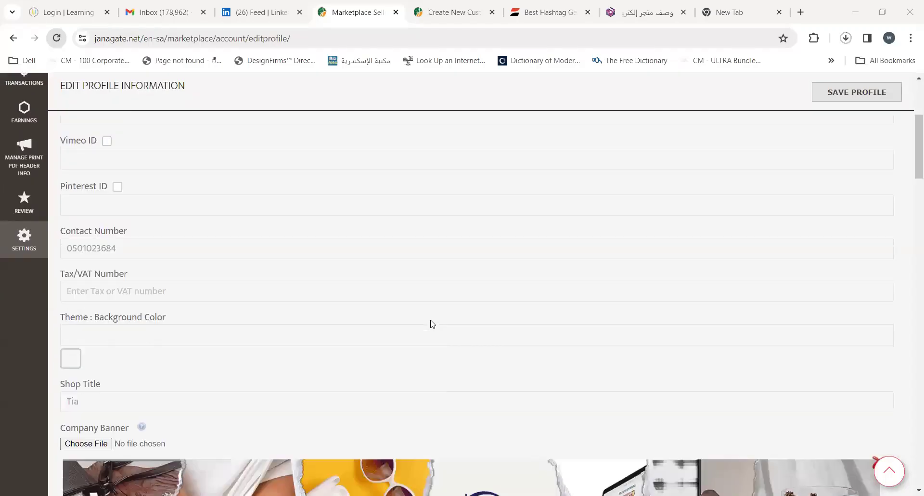
Review the JanaGate seller profile form from the shop title and company banner down to the Return Policy and Shipping Policy fields.
scroll(432, 324, "down", 4)
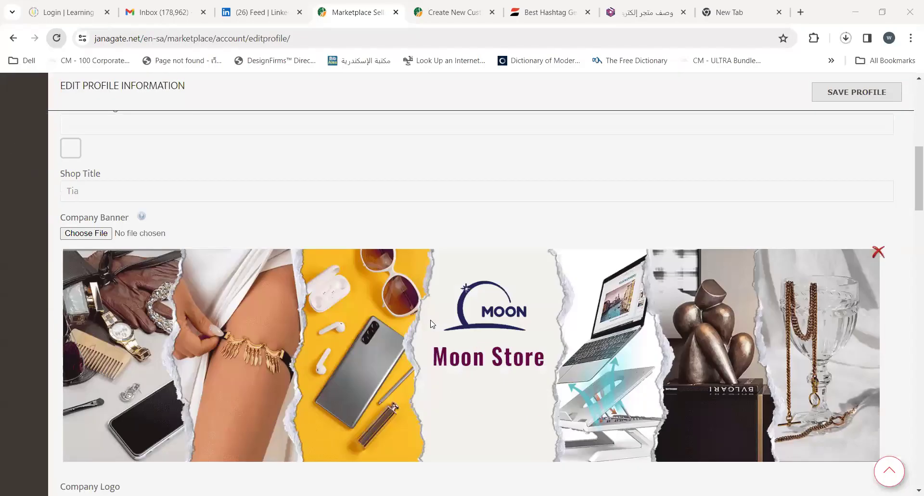
scroll(432, 324, "down", 14)
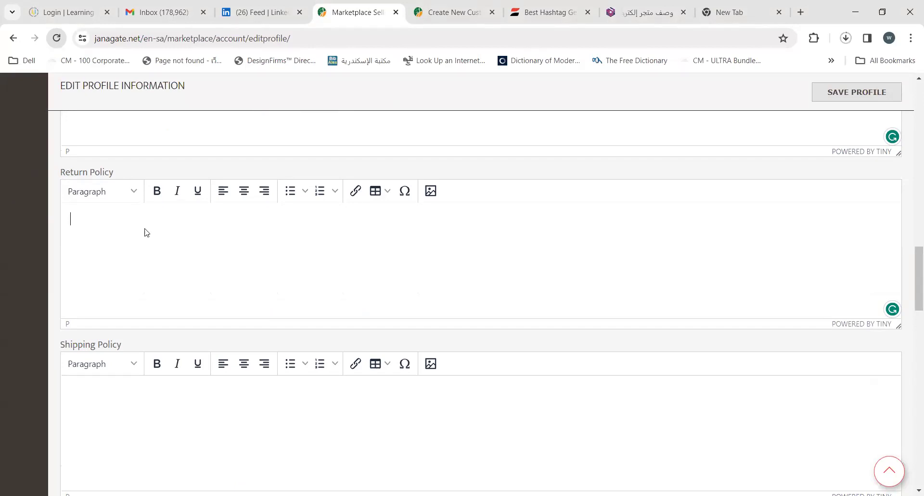
scroll(233, 338, "down", 1)
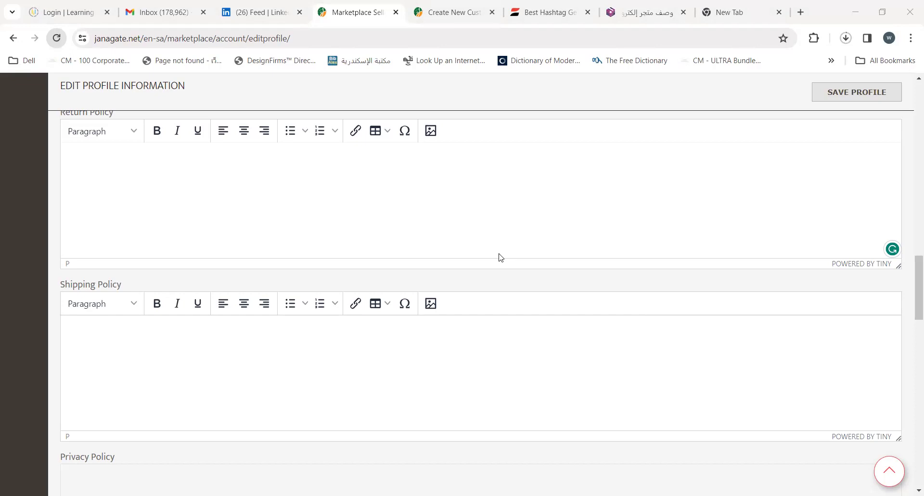
scroll(500, 258, "up", 1)
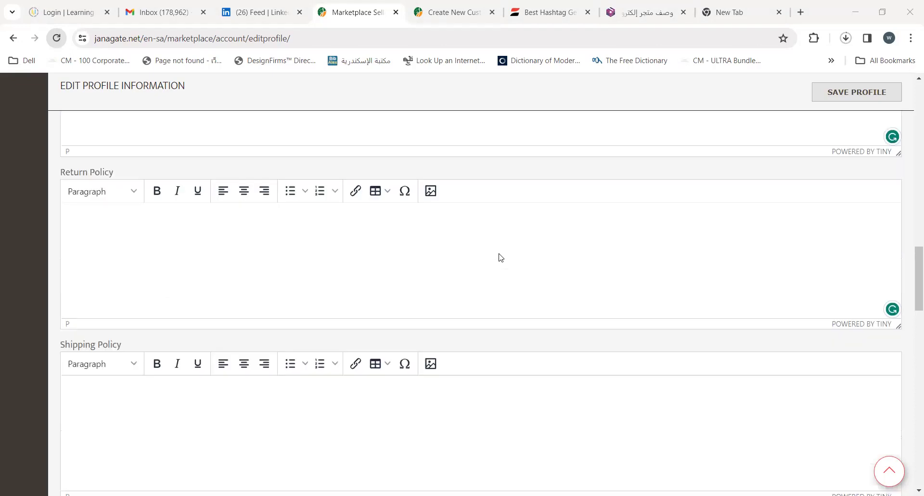